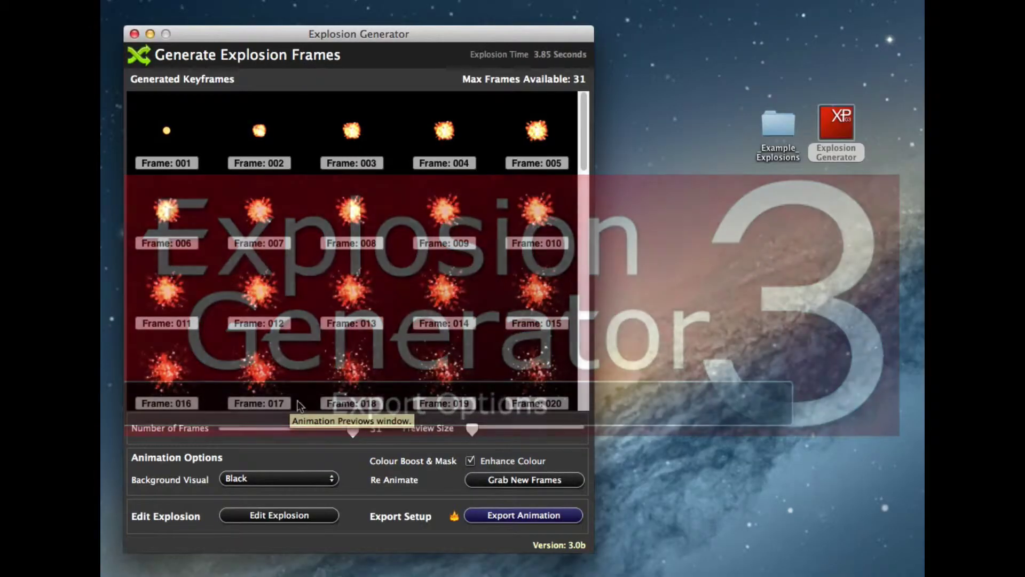
Set the explosion's start colour to dark green and lower red variance to 0.21.
{"action": "left_click", "coordinate": [267, 510]}
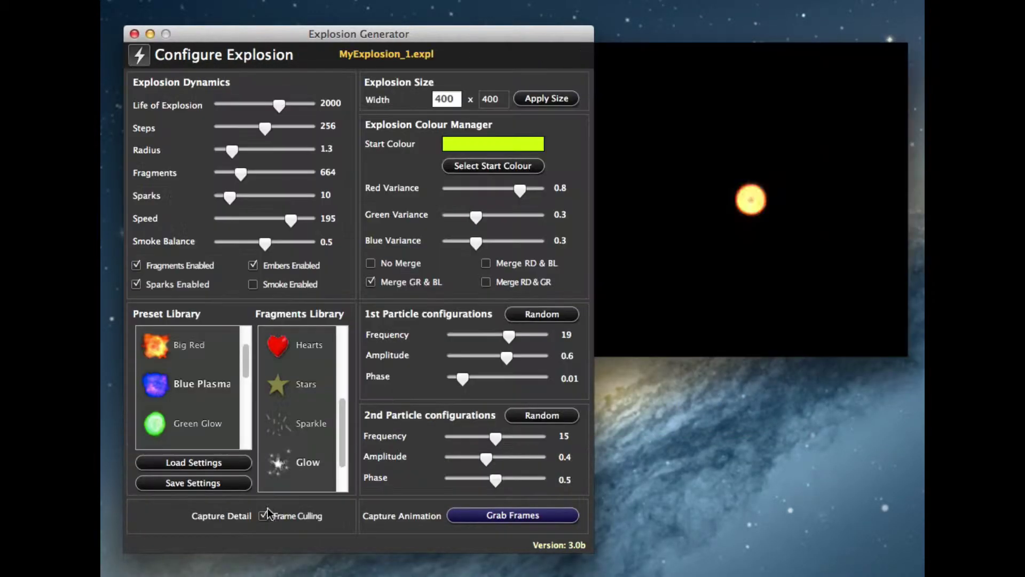
{"action": "left_click", "coordinate": [471, 166]}
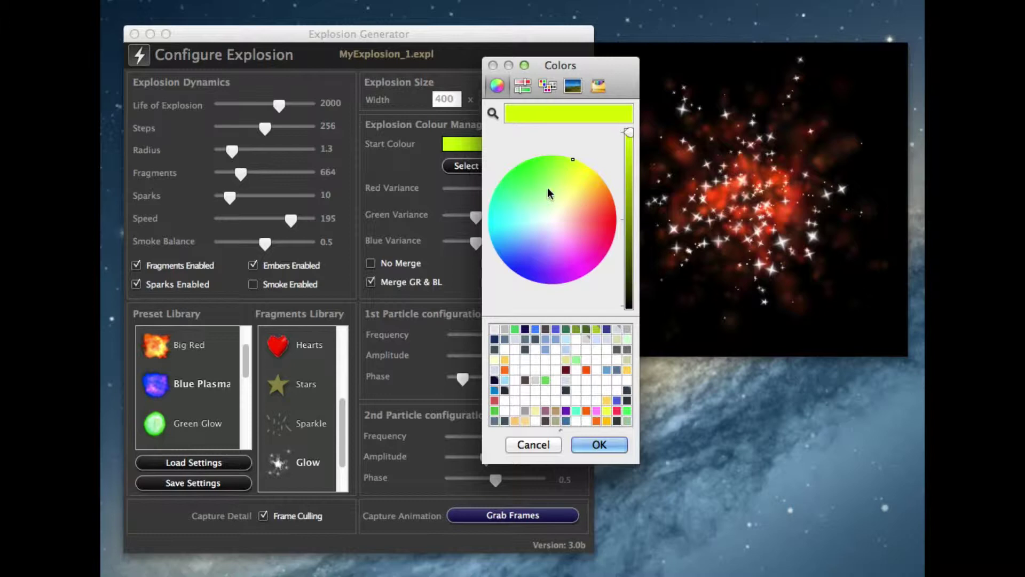
{"action": "left_click", "coordinate": [514, 168]}
{"action": "left_click", "coordinate": [629, 211]}
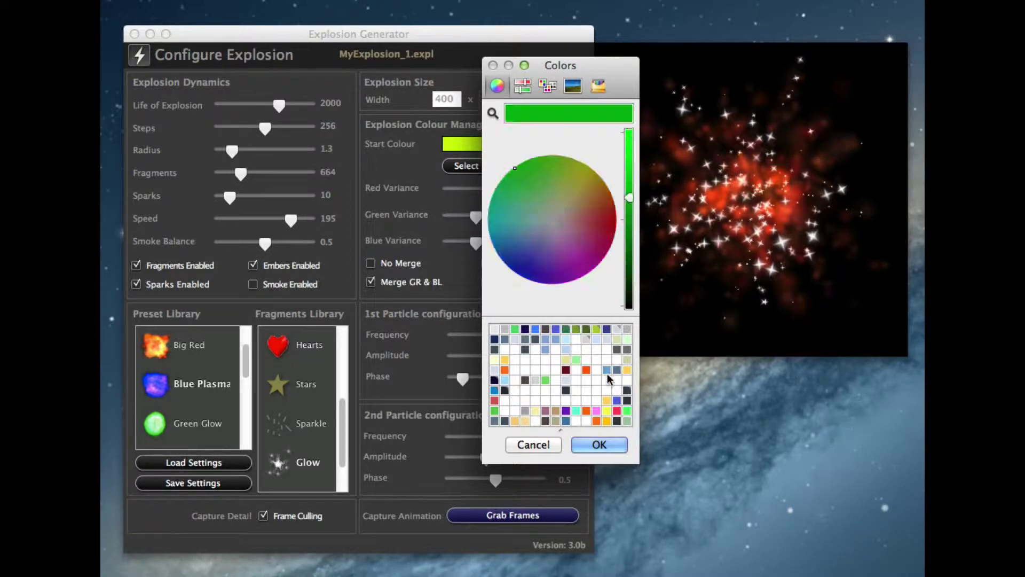
{"action": "left_click", "coordinate": [591, 448]}
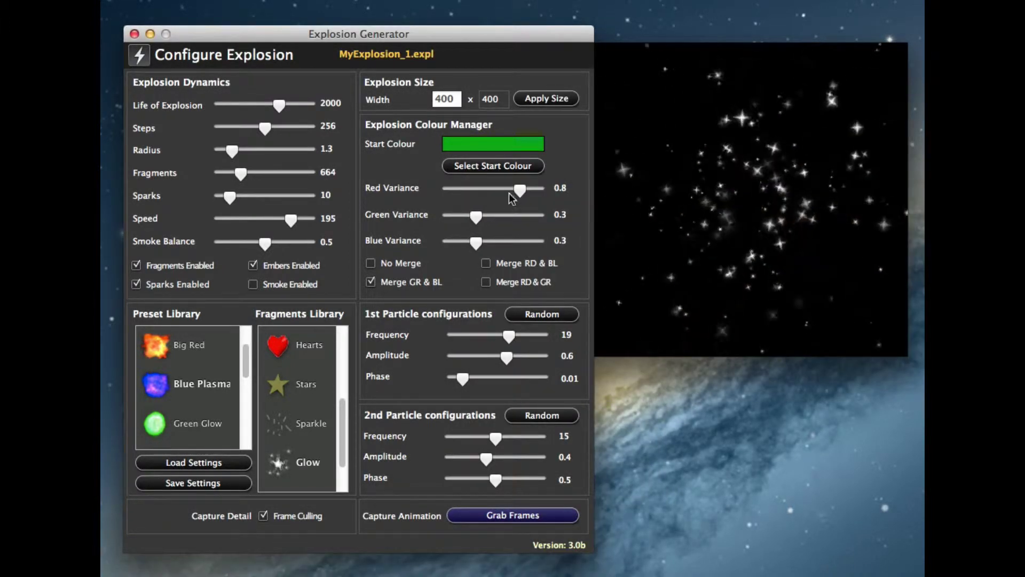
{"action": "left_click_drag", "start_coordinate": [519, 189], "coordinate": [467, 191]}
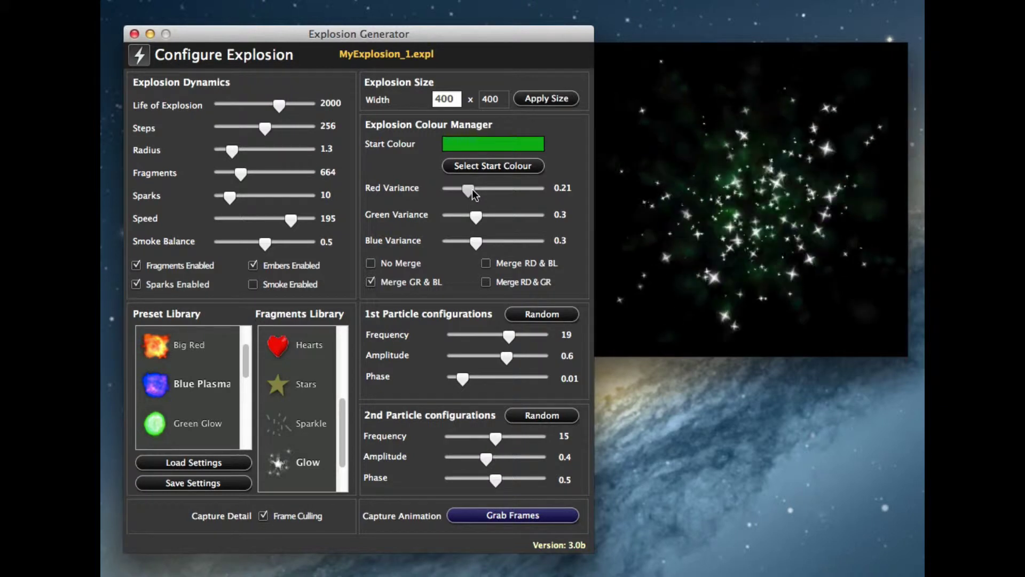
Regenerate the explosion as 28 keyframes and scroll through them.
{"action": "left_click", "coordinate": [507, 518]}
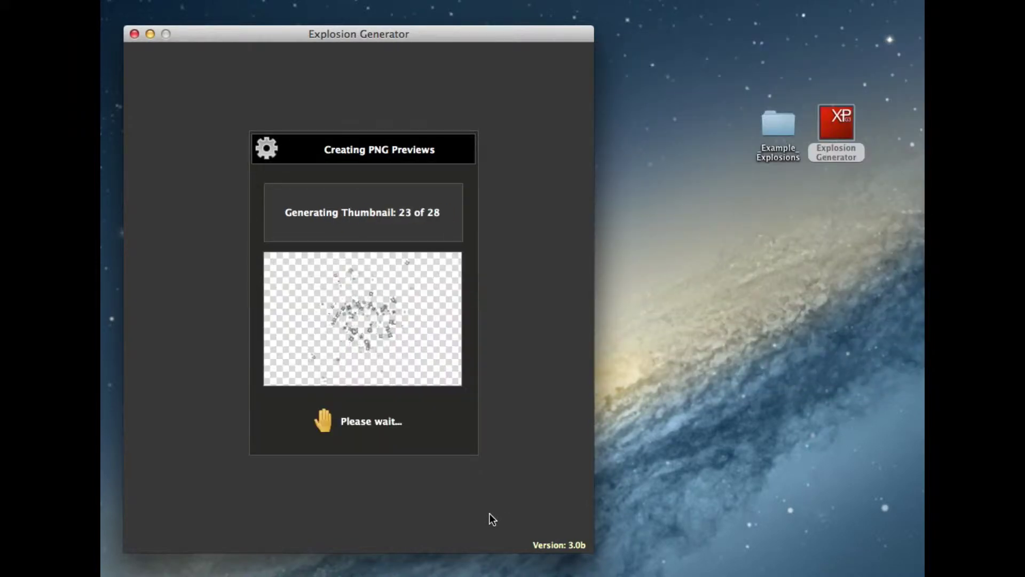
{"action": "scroll", "coordinate": [487, 336], "scroll_direction": "down", "scroll_amount": 5}
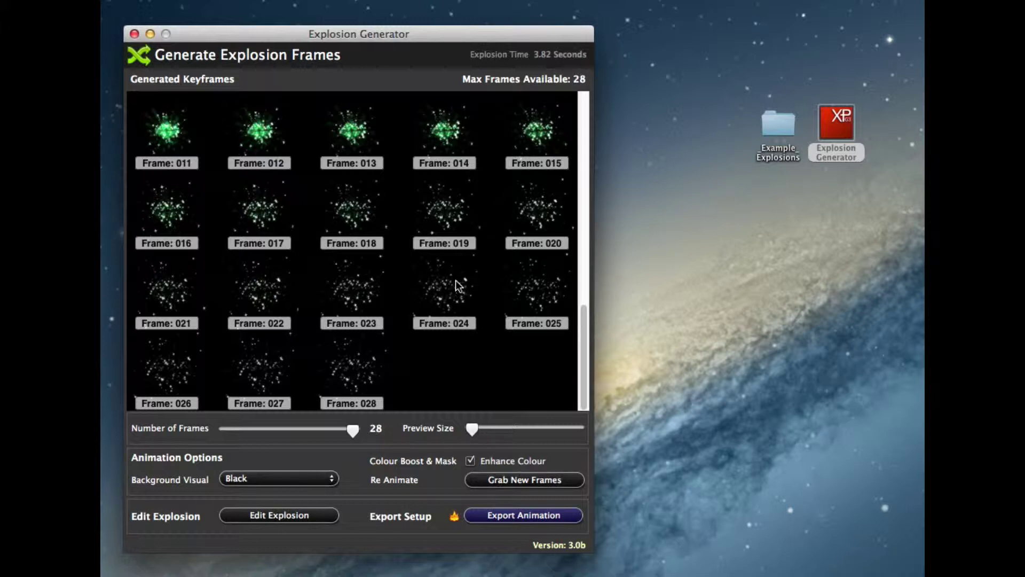
{"action": "scroll", "coordinate": [456, 280], "scroll_direction": "up", "scroll_amount": 5}
{"action": "scroll", "coordinate": [456, 279], "scroll_direction": "down", "scroll_amount": 5}
{"action": "scroll", "coordinate": [456, 280], "scroll_direction": "up", "scroll_amount": 5}
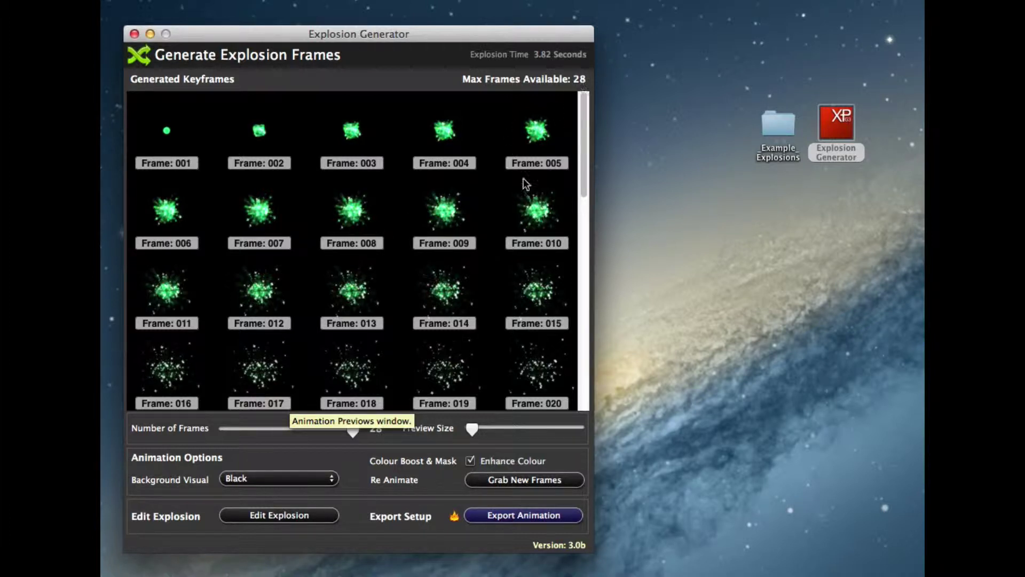
Raise the explosion speed to 312 and review the regenerated frames.
{"action": "left_click", "coordinate": [286, 515]}
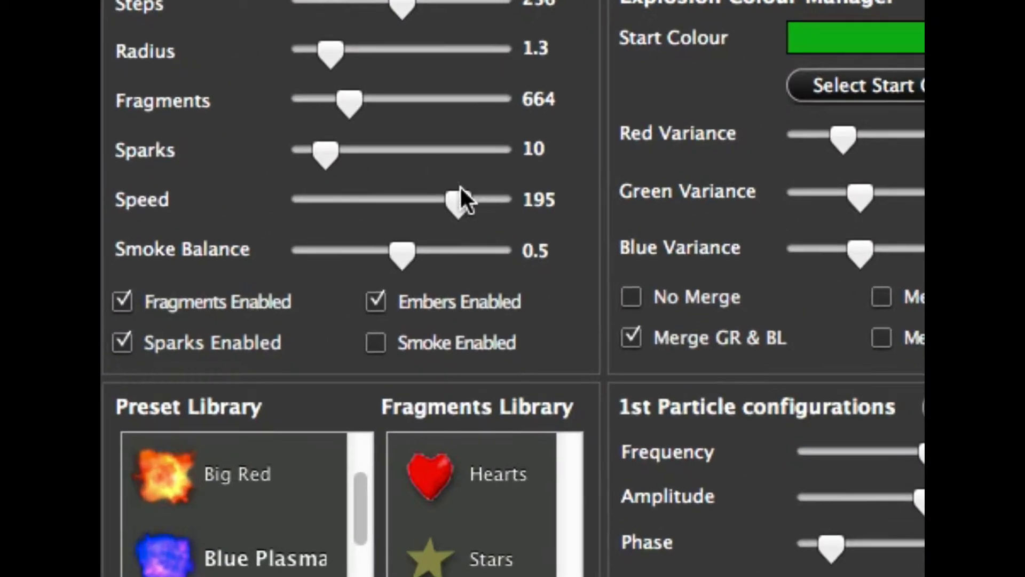
{"action": "left_click_drag", "start_coordinate": [460, 202], "coordinate": [436, 201]}
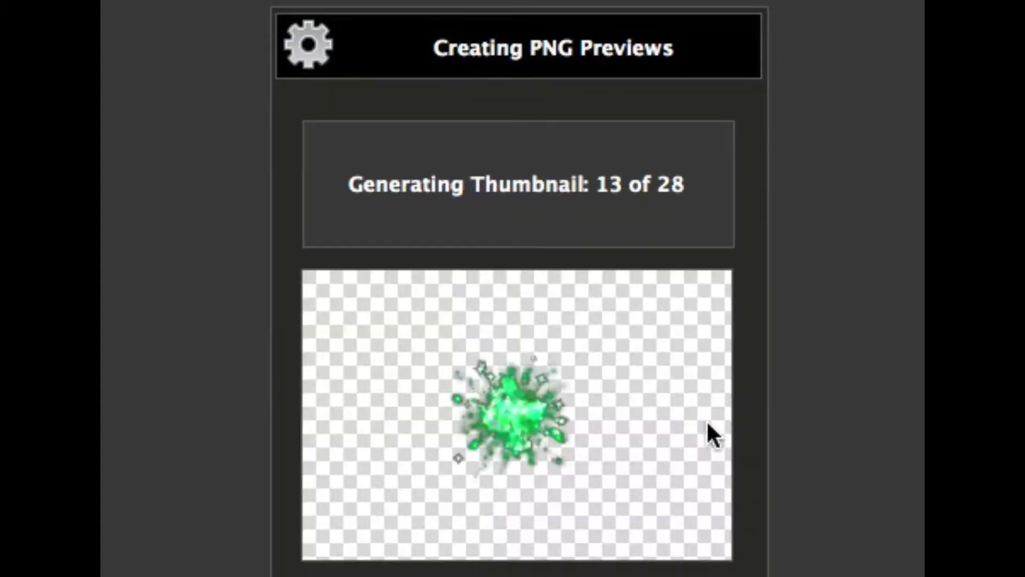
{"action": "scroll", "coordinate": [470, 320], "scroll_direction": "down", "scroll_amount": 5}
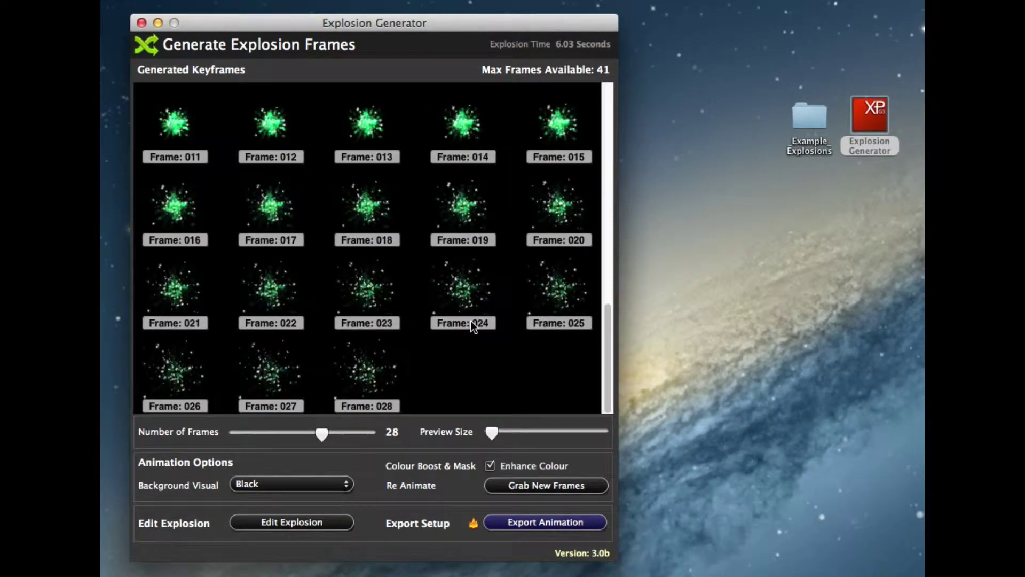
{"action": "scroll", "coordinate": [470, 320], "scroll_direction": "up", "scroll_amount": 5}
{"action": "scroll", "coordinate": [472, 323], "scroll_direction": "down", "scroll_amount": 3}
{"action": "scroll", "coordinate": [472, 323], "scroll_direction": "up", "scroll_amount": 3}
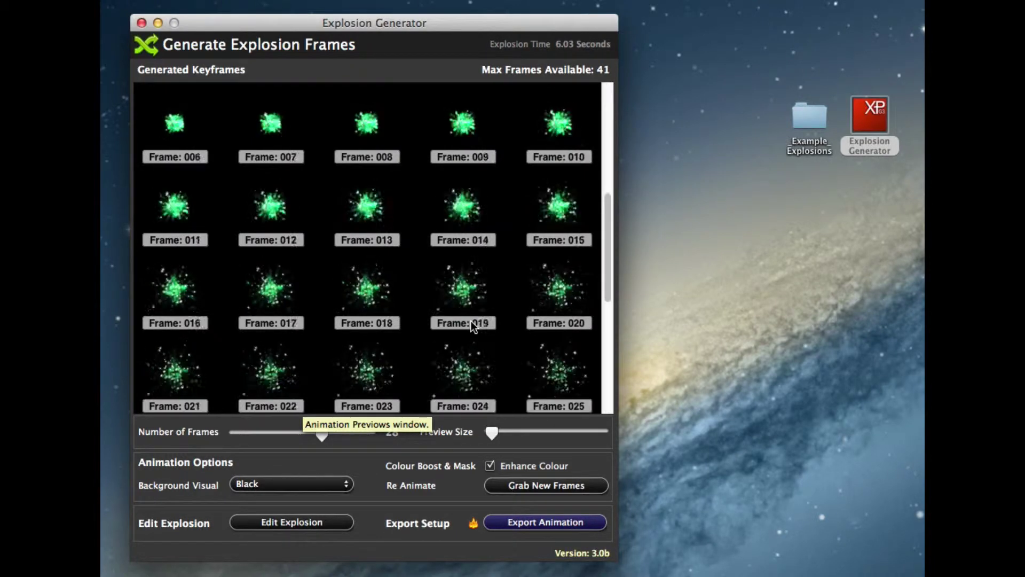
{"action": "scroll", "coordinate": [425, 319], "scroll_direction": "down", "scroll_amount": 3}
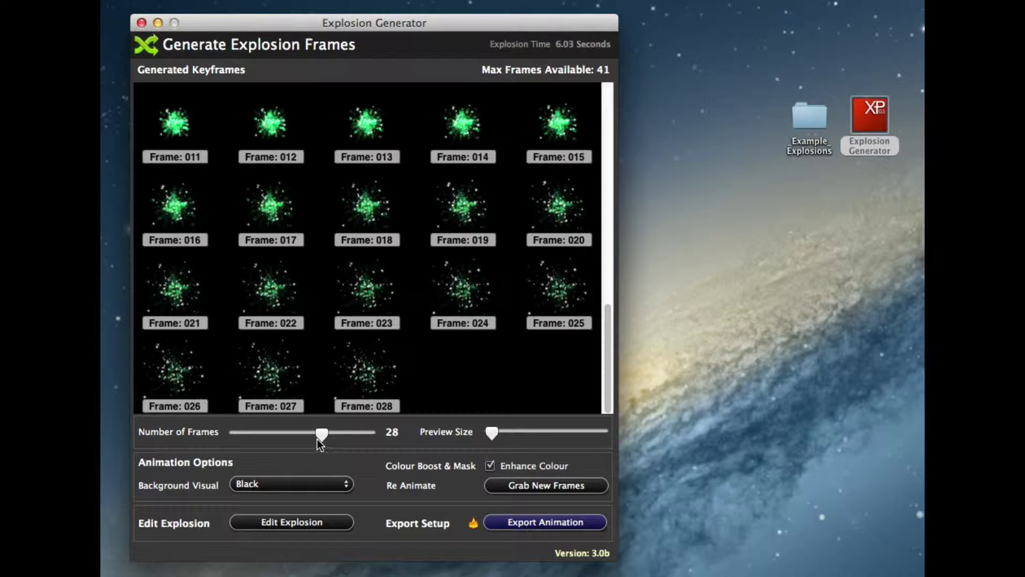
Cut the animation down to 27 frames.
{"action": "left_click_drag", "start_coordinate": [321, 435], "coordinate": [318, 435]}
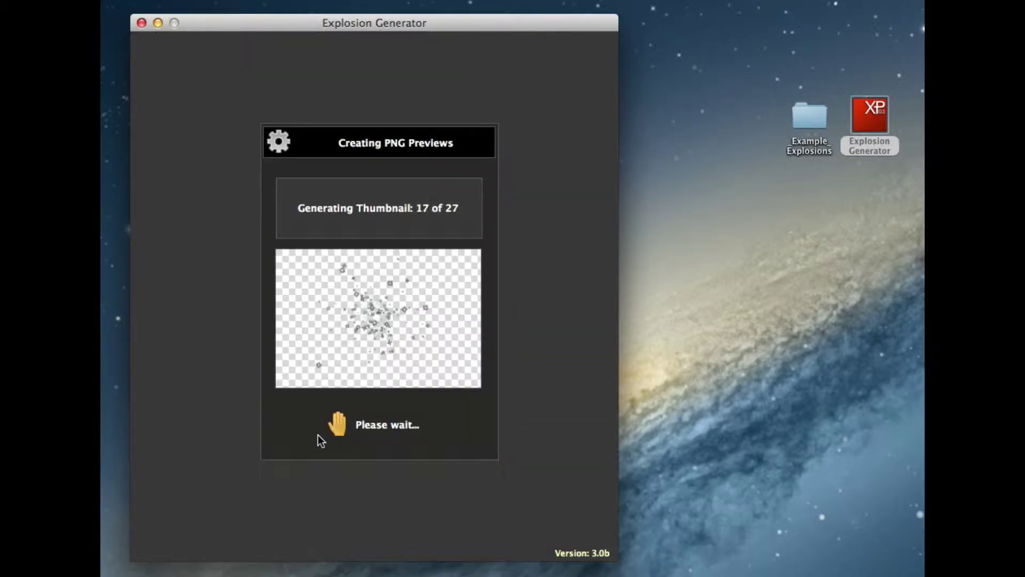
{"action": "scroll", "coordinate": [448, 335], "scroll_direction": "down", "scroll_amount": 3}
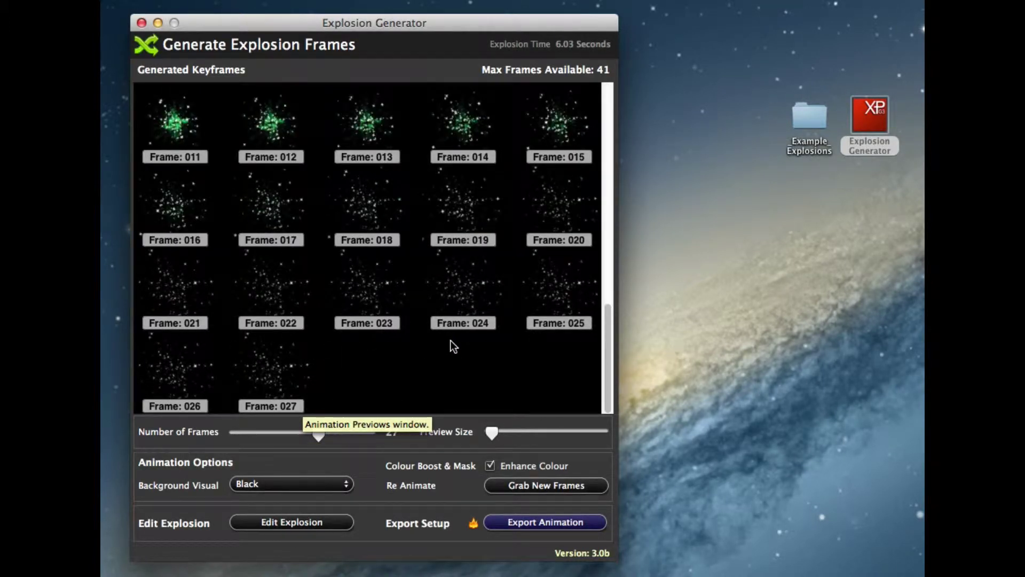
{"action": "scroll", "coordinate": [465, 332], "scroll_direction": "up", "scroll_amount": 3}
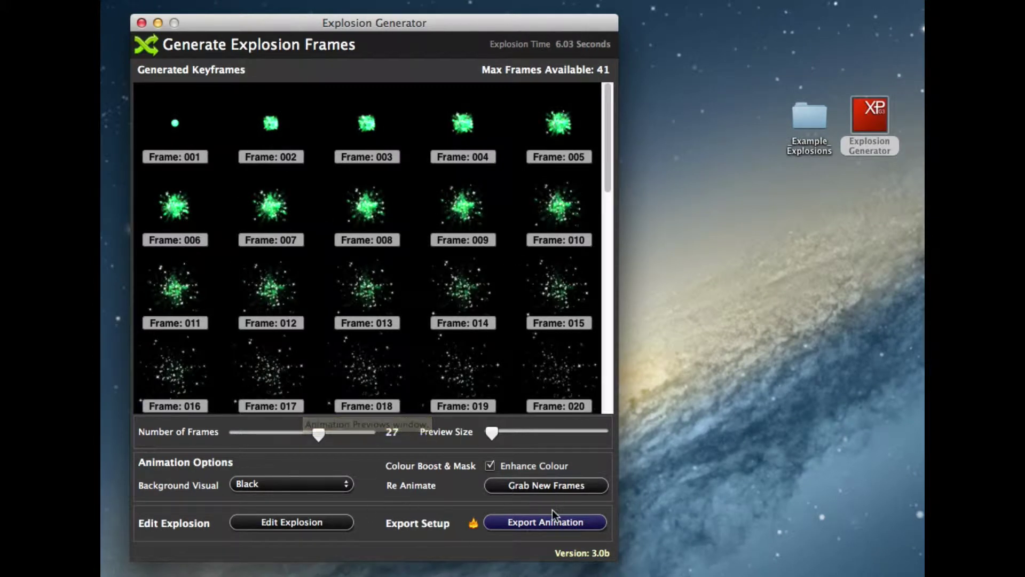
Export the 27 frames as alpha PNGs, with Separate Mask and Flat Image, into _Example_Explosions.
{"action": "left_click", "coordinate": [546, 522]}
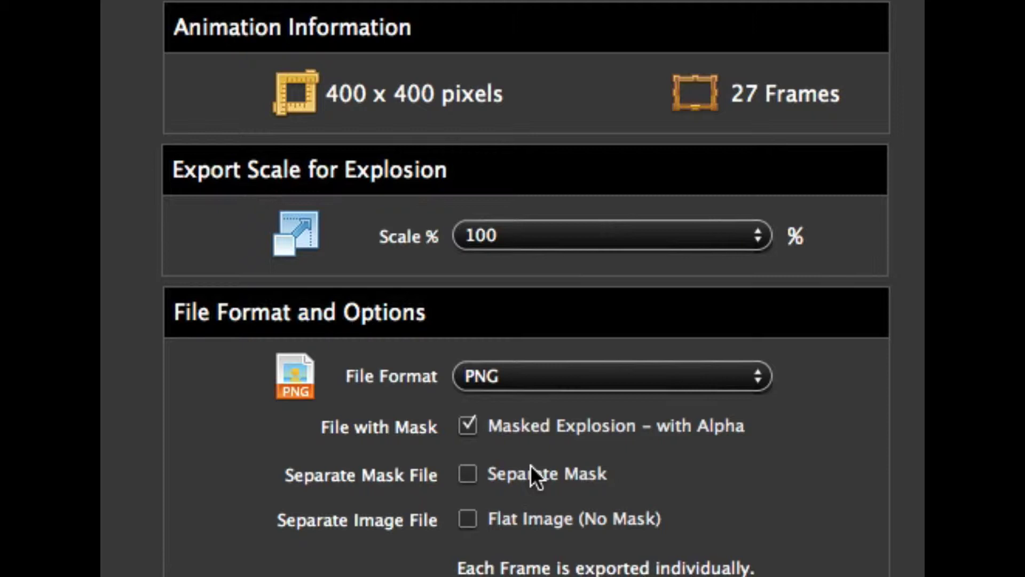
{"action": "mouse_move", "coordinate": [530, 465]}
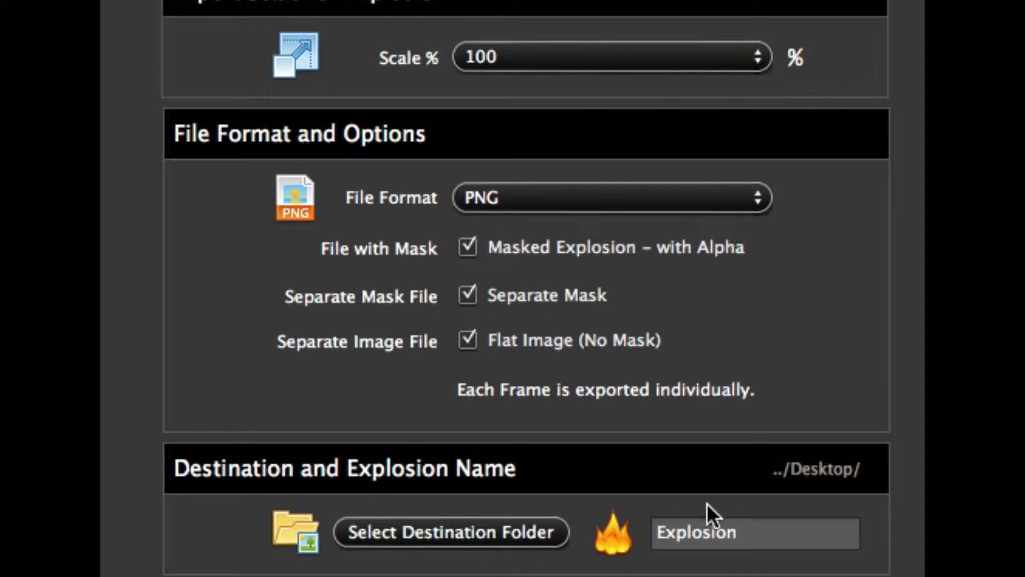
{"action": "left_click", "coordinate": [450, 532]}
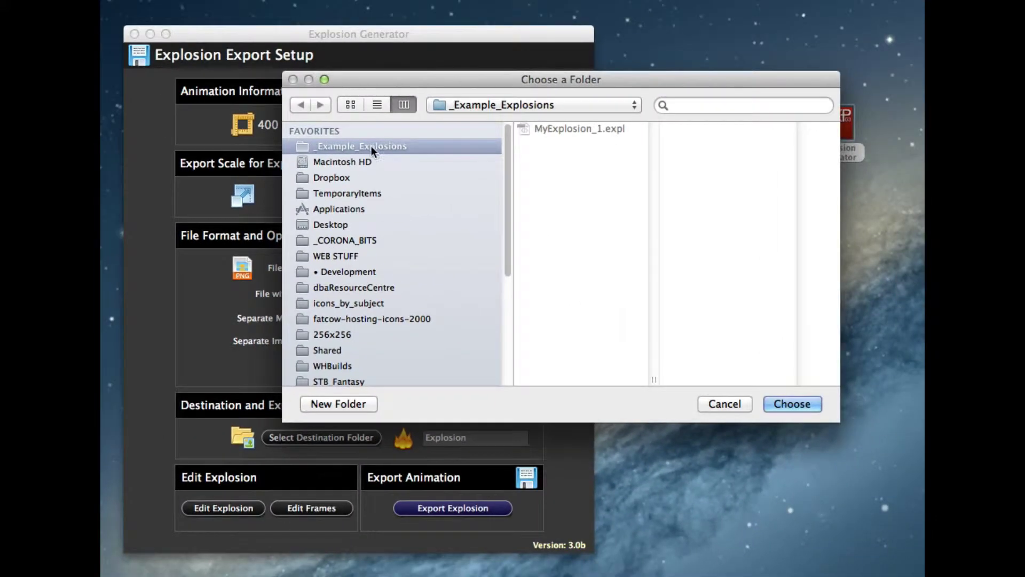
{"action": "left_click", "coordinate": [785, 403]}
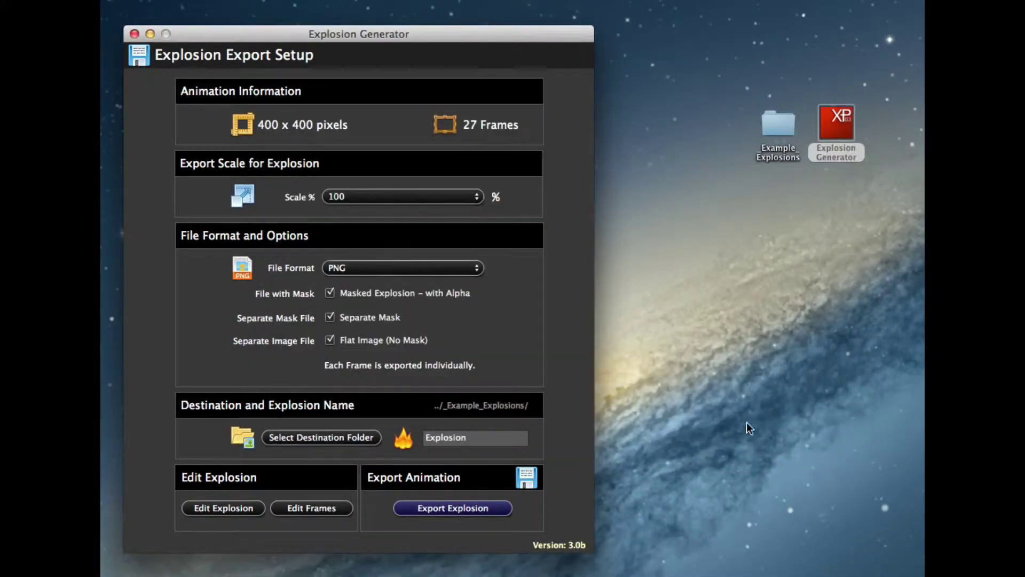
{"action": "left_click", "coordinate": [456, 509]}
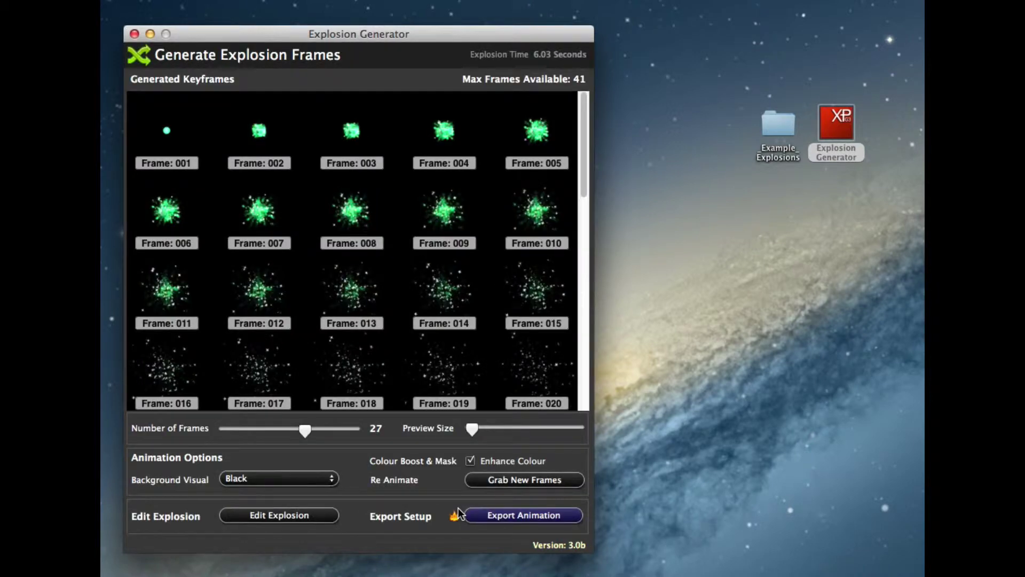
Browse the Explosion_702 export folders, previewing an unmasked frame and Explosion_Mask_011.png.
{"action": "double_click", "coordinate": [781, 121]}
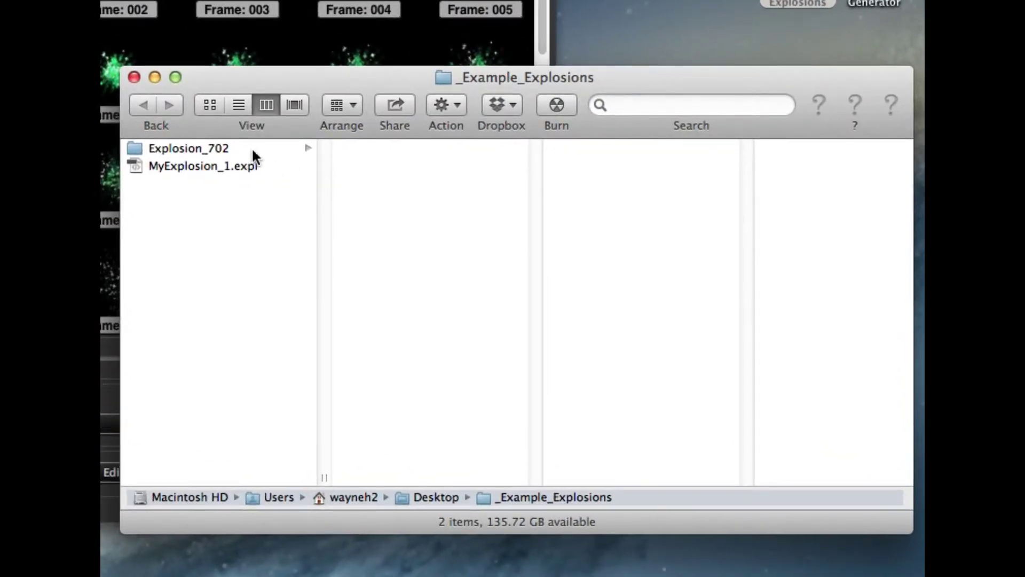
{"action": "left_click", "coordinate": [251, 149]}
{"action": "left_click", "coordinate": [404, 150]}
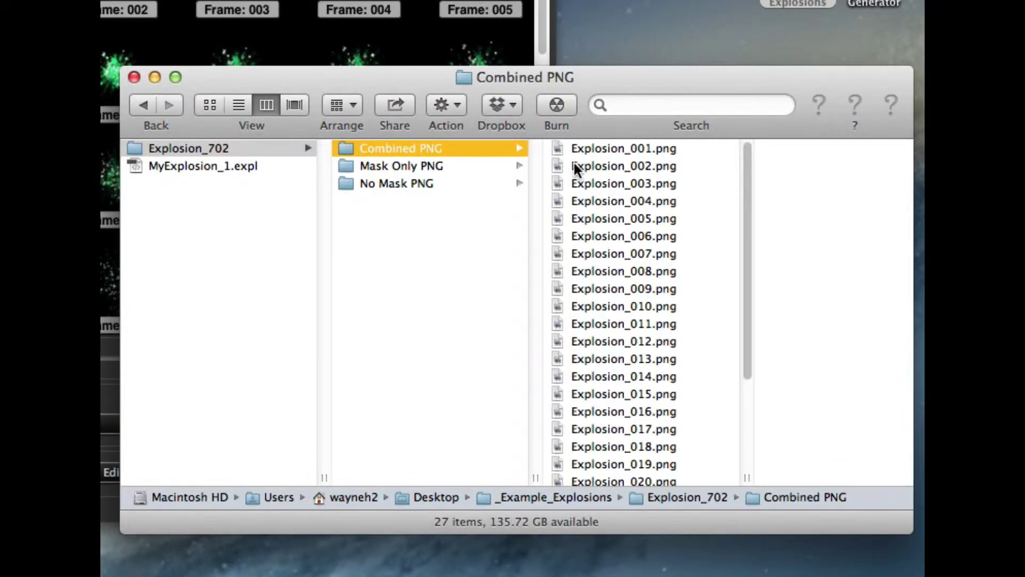
{"action": "left_click", "coordinate": [428, 163]}
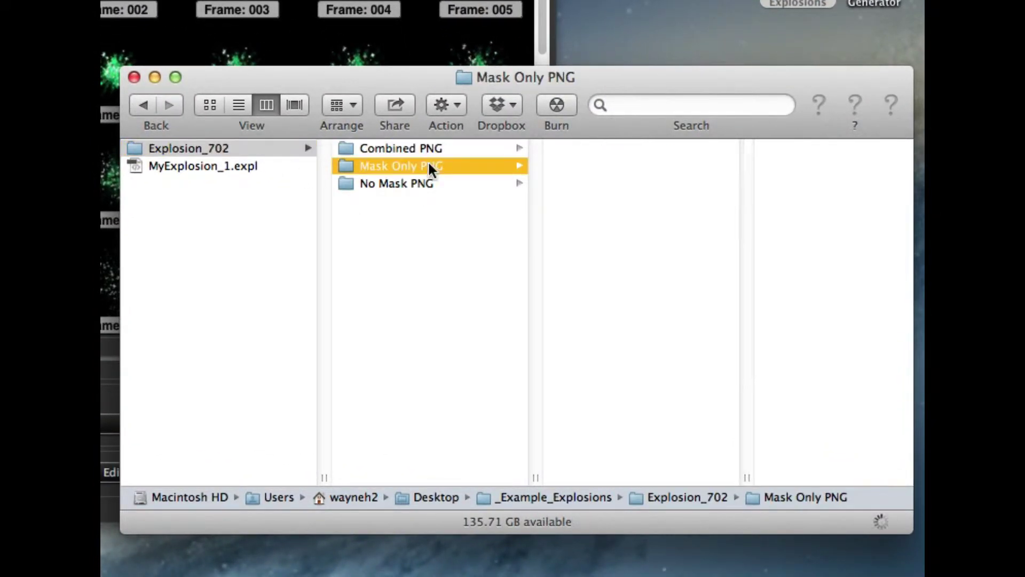
{"action": "left_click", "coordinate": [404, 182]}
{"action": "left_click", "coordinate": [623, 255]}
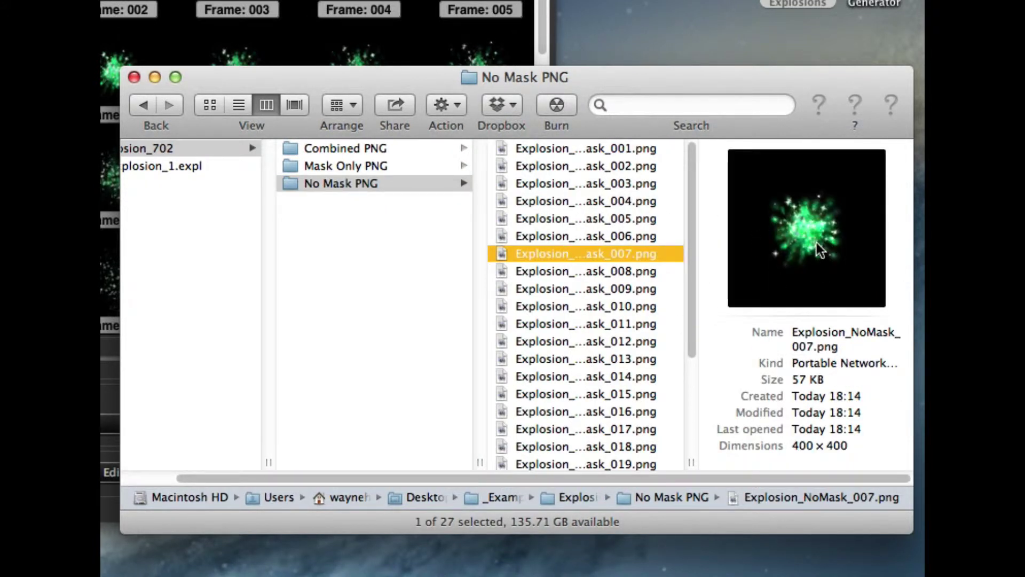
{"action": "left_click", "coordinate": [347, 165]}
{"action": "left_click", "coordinate": [593, 324]}
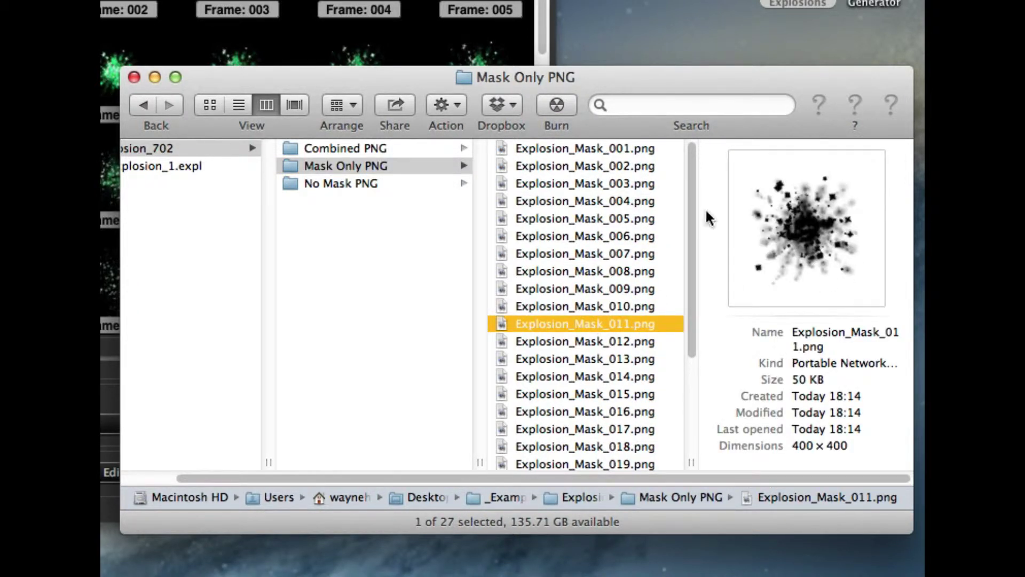
Inspect the Combined PNG frames, preview Explosion_004.png, then close Preview and Finder.
{"action": "left_click", "coordinate": [347, 148]}
{"action": "scroll", "coordinate": [614, 276], "scroll_direction": "down", "scroll_amount": 3}
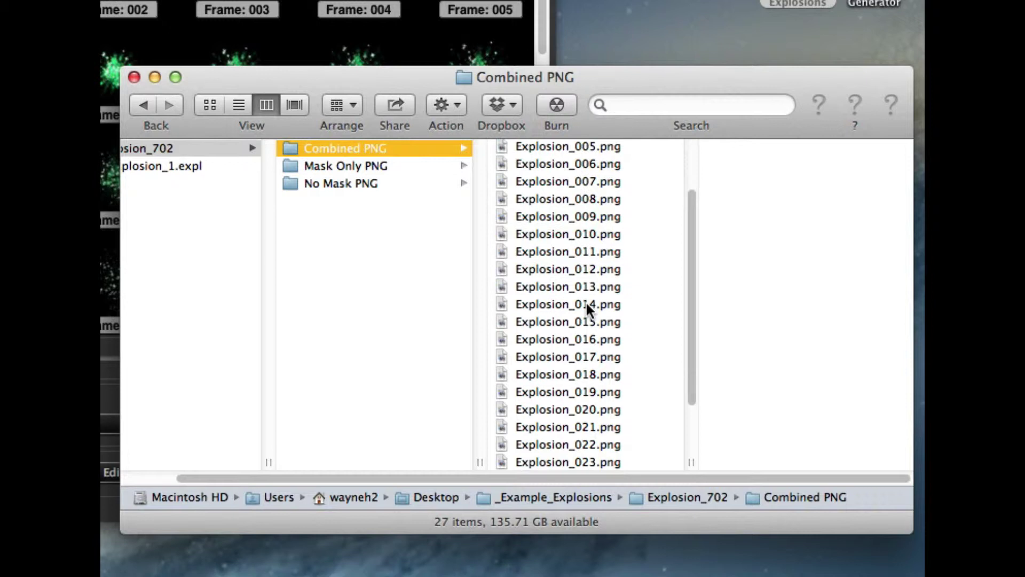
{"action": "left_click", "coordinate": [586, 305]}
{"action": "scroll", "coordinate": [593, 331], "scroll_direction": "up", "scroll_amount": 3}
{"action": "left_click", "coordinate": [597, 267]}
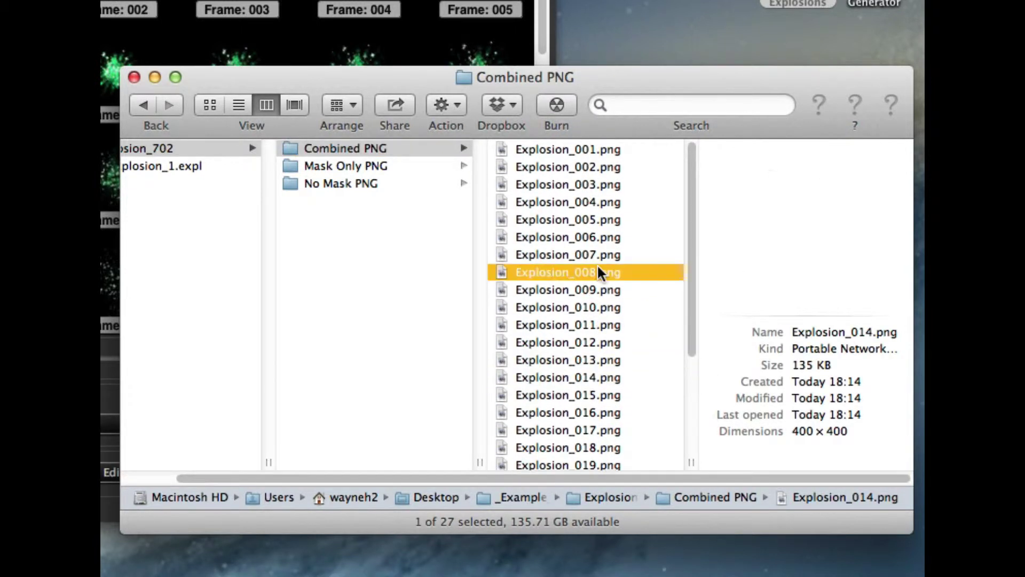
{"action": "left_click", "coordinate": [599, 203]}
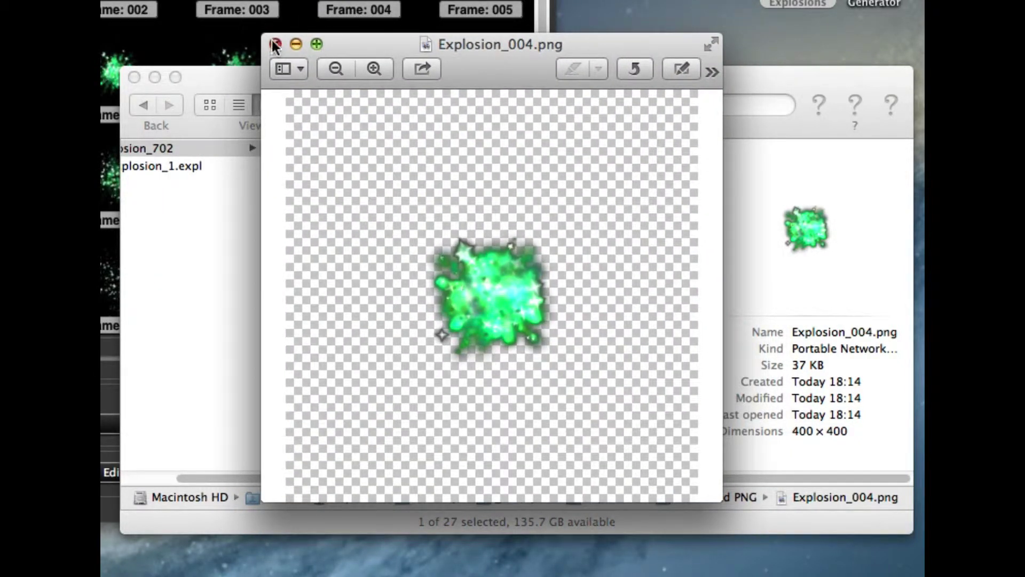
{"action": "left_click", "coordinate": [274, 43]}
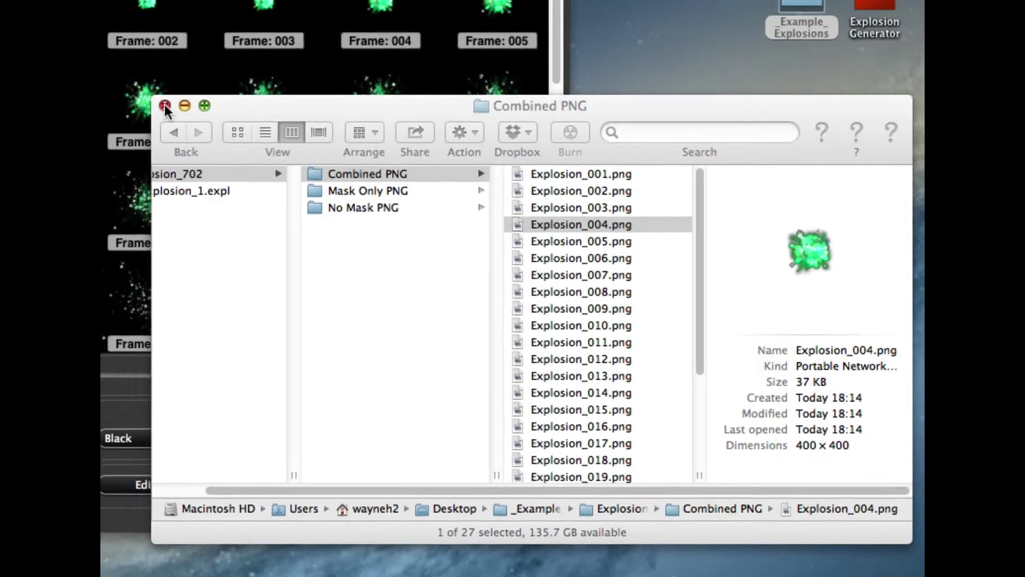
{"action": "left_click", "coordinate": [134, 77]}
Switch the animation export format to JPEG.
{"action": "left_click", "coordinate": [533, 524]}
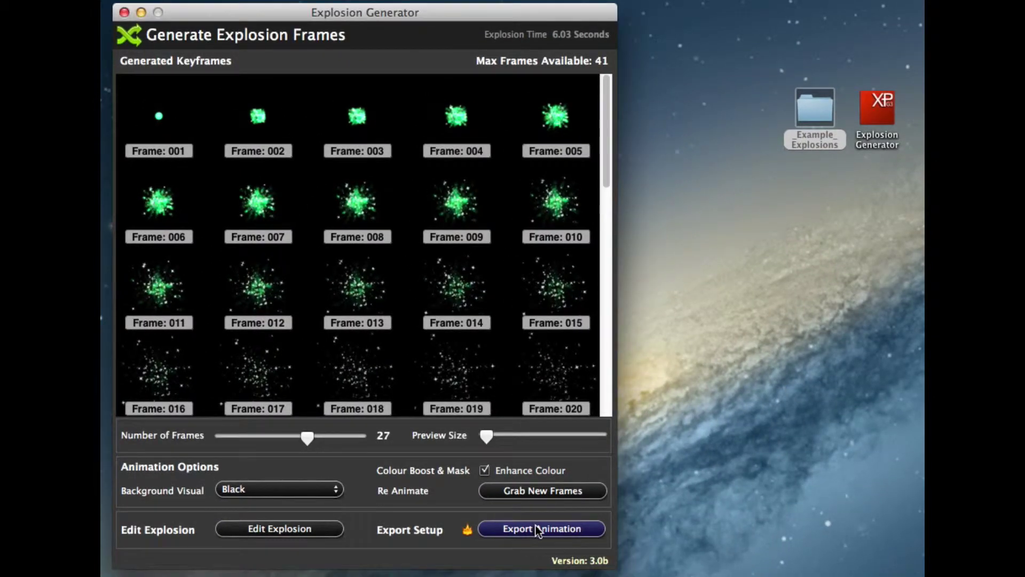
{"action": "left_click", "coordinate": [541, 526]}
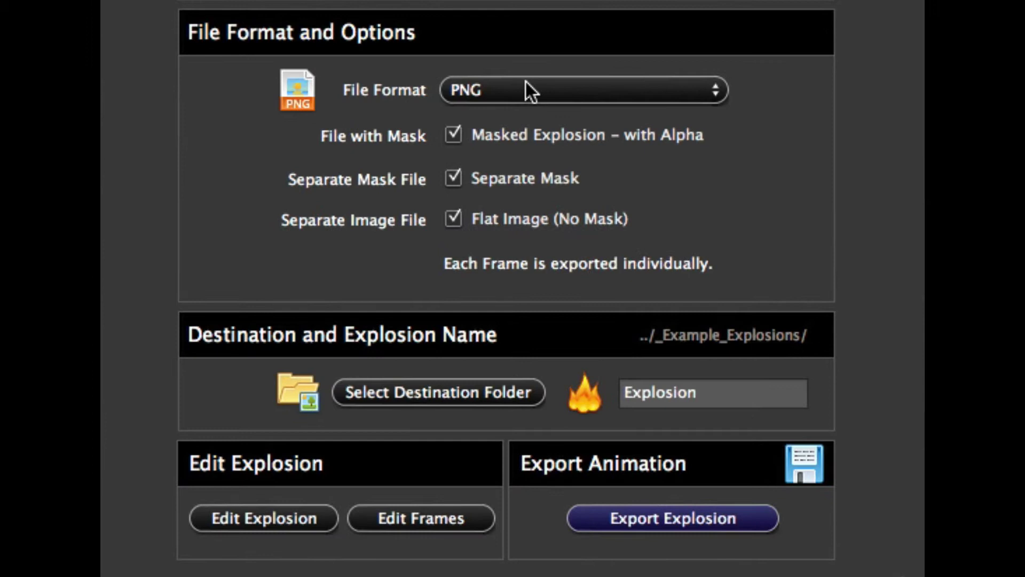
{"action": "left_click", "coordinate": [378, 261]}
{"action": "left_click", "coordinate": [550, 154]}
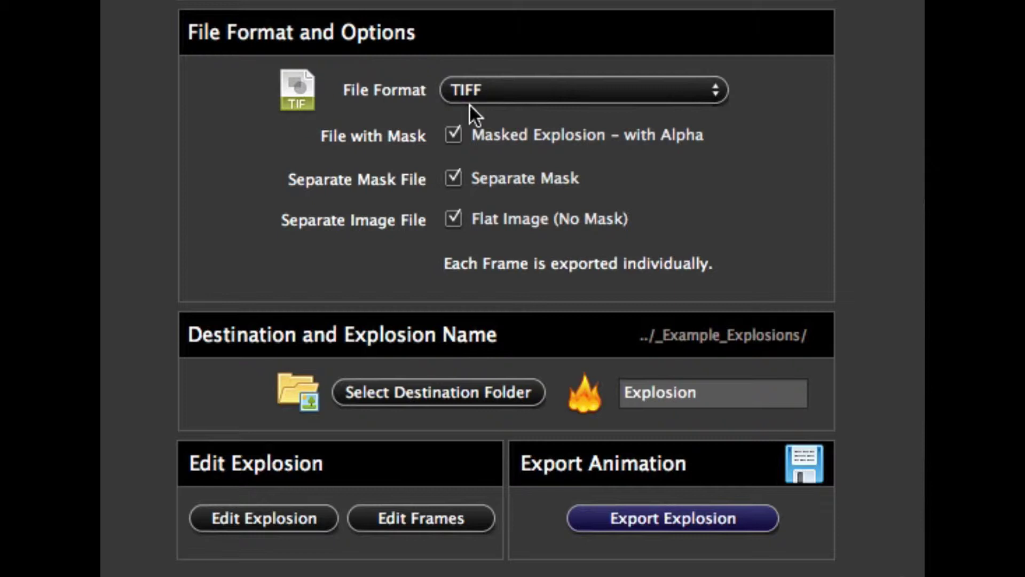
{"action": "left_click", "coordinate": [504, 88]}
{"action": "left_click", "coordinate": [573, 168]}
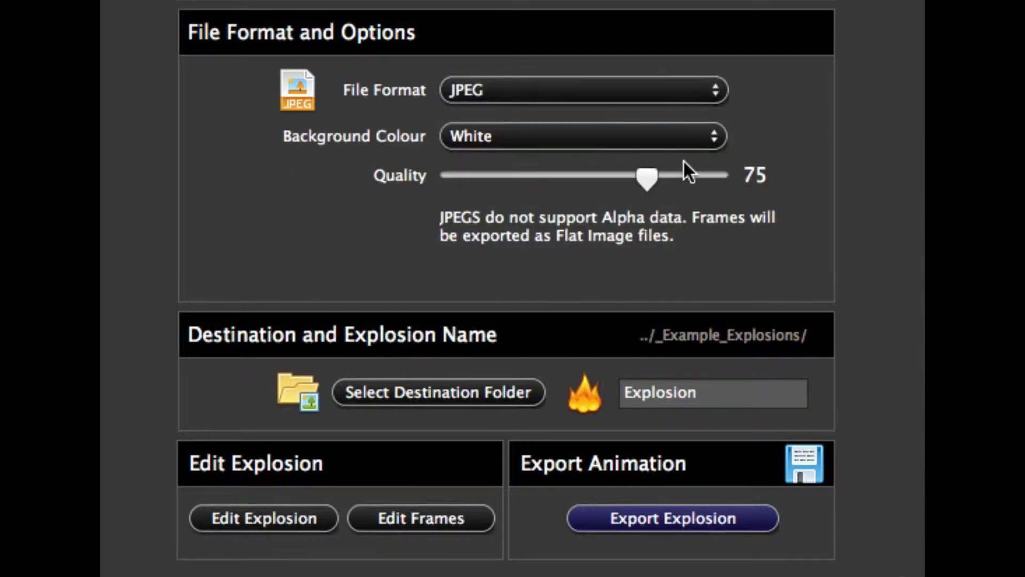
Give the JPEGs a black background and quality 34, then export the frames.
{"action": "left_click", "coordinate": [551, 143]}
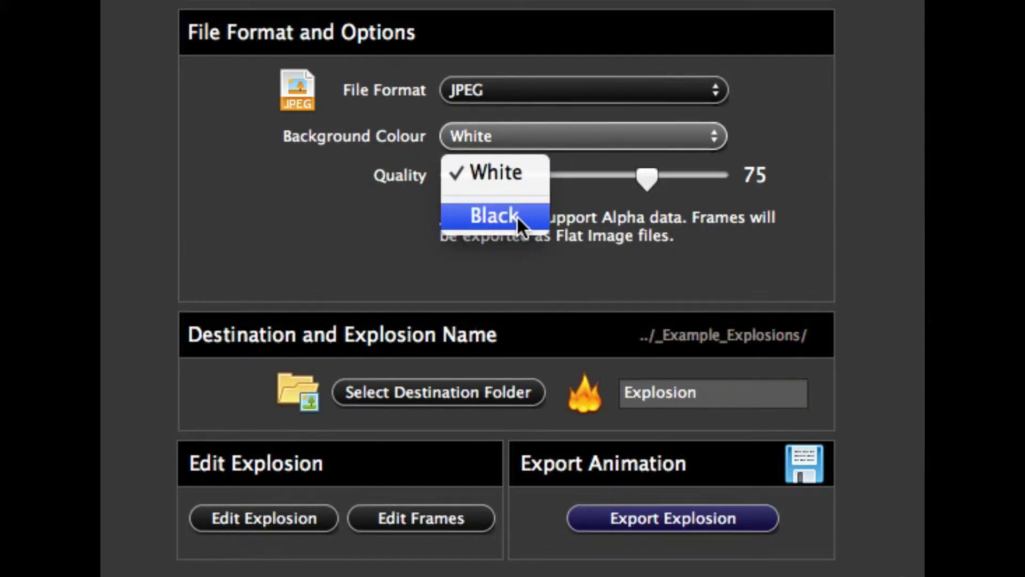
{"action": "left_click", "coordinate": [489, 211]}
{"action": "left_click_drag", "start_coordinate": [648, 174], "coordinate": [532, 174]}
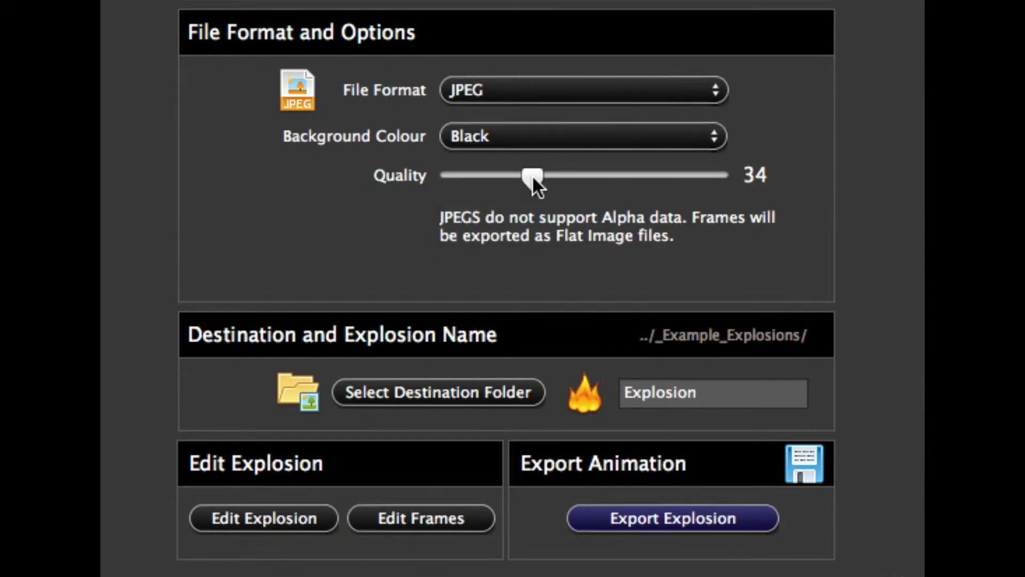
{"action": "left_click", "coordinate": [692, 525]}
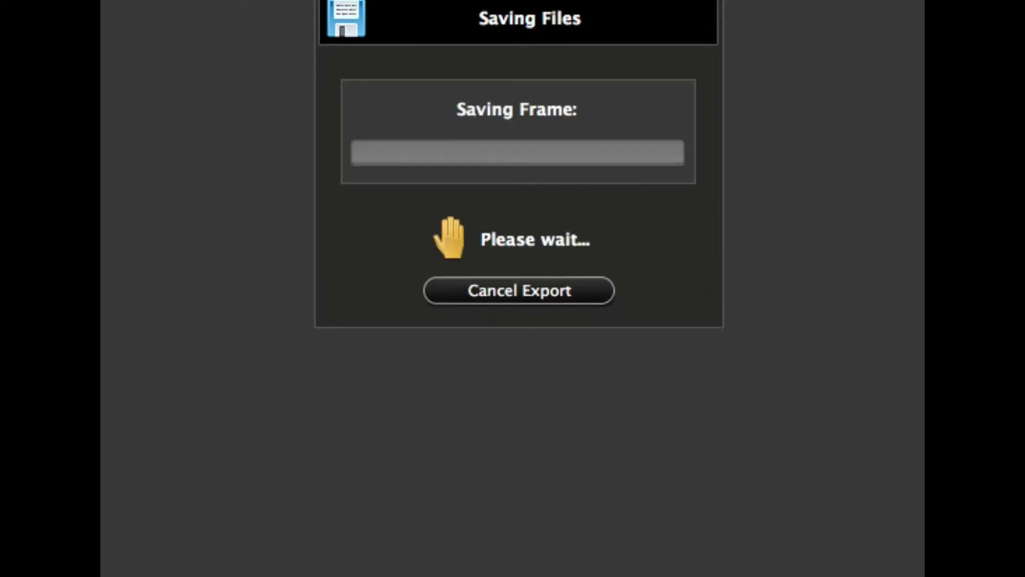
Switch the export format to PNG Spritesheet with a Transparent background.
{"action": "left_click", "coordinate": [409, 231]}
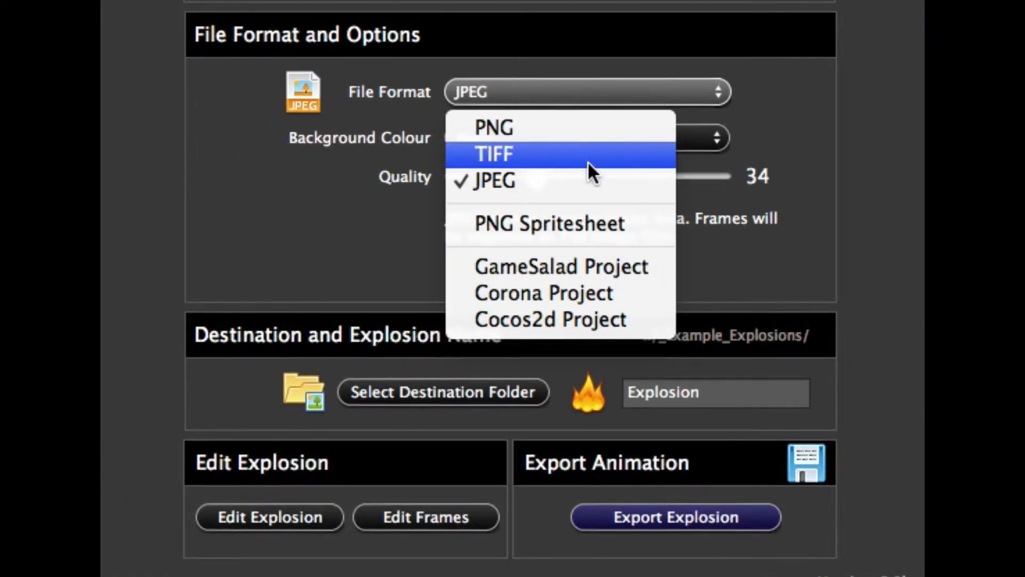
{"action": "left_click", "coordinate": [596, 227]}
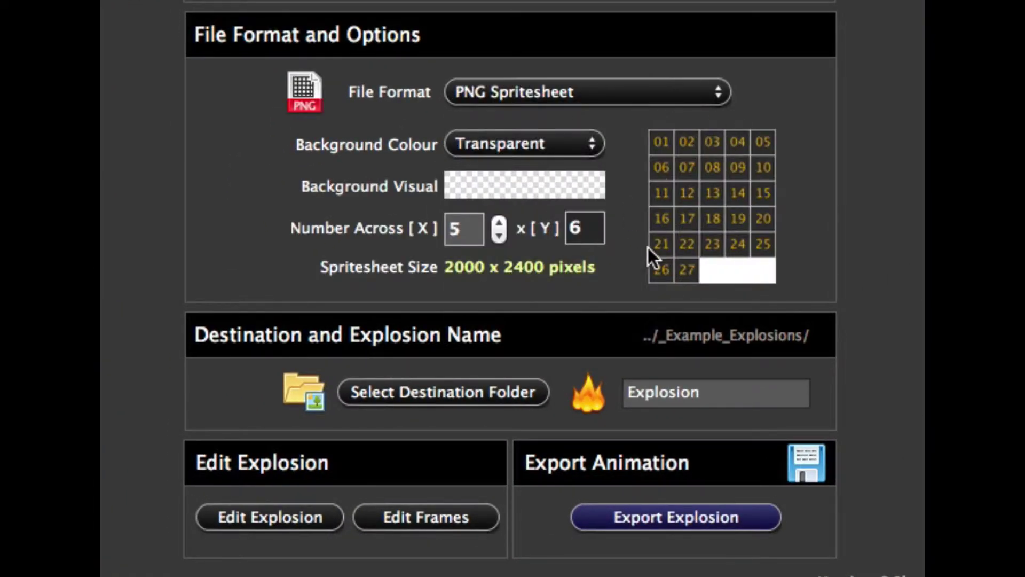
{"action": "left_click", "coordinate": [554, 142]}
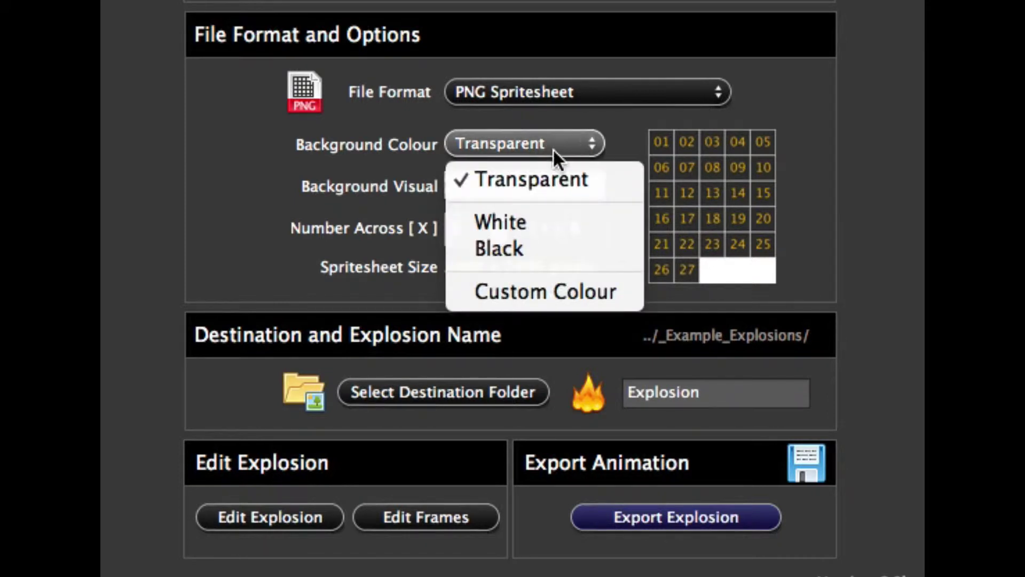
{"action": "left_click", "coordinate": [541, 297]}
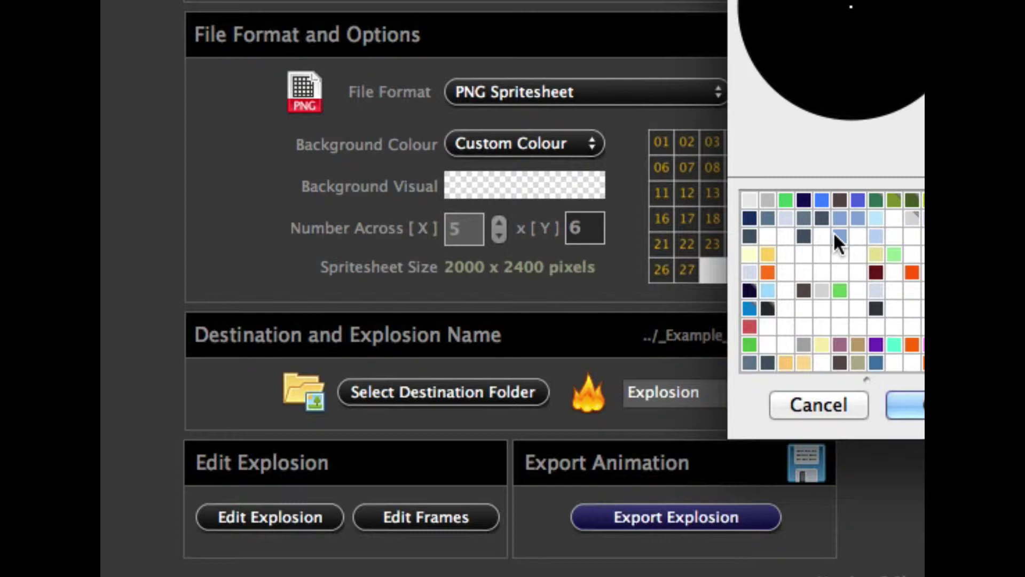
{"action": "left_click", "coordinate": [890, 258]}
{"action": "left_click", "coordinate": [881, 57]}
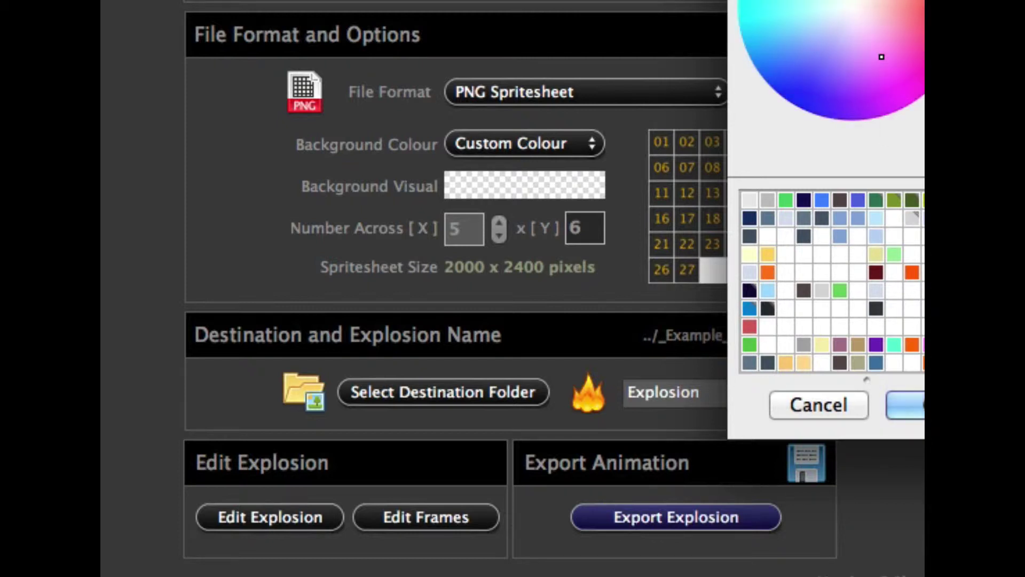
{"action": "key", "text": "Return"}
{"action": "left_click", "coordinate": [534, 146]}
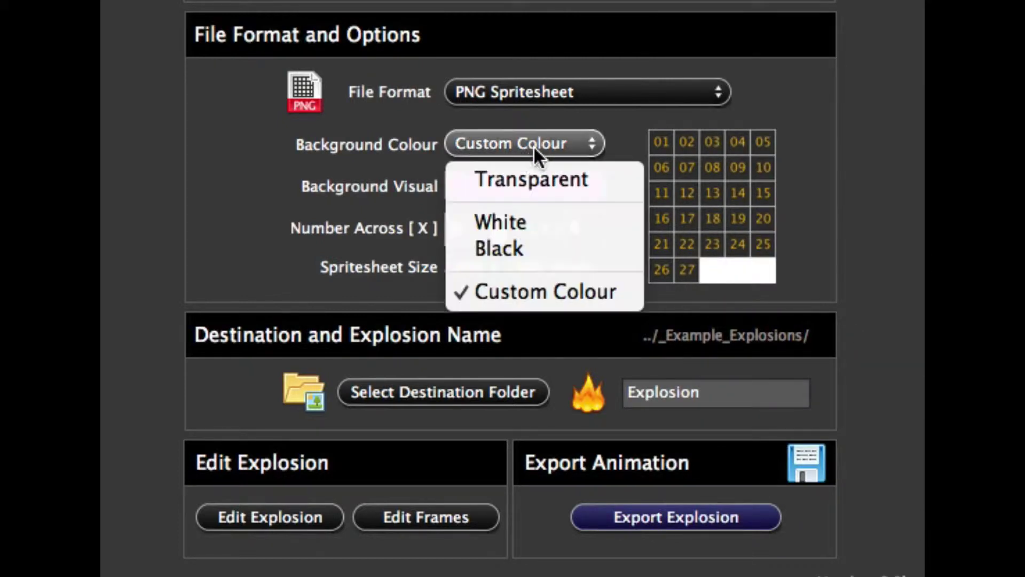
{"action": "left_click", "coordinate": [536, 182]}
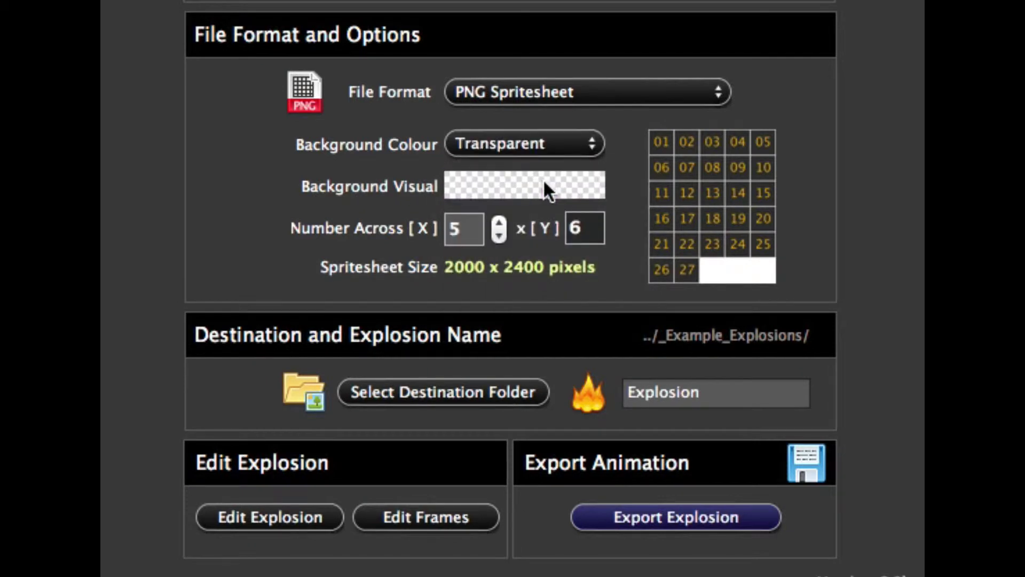
Lay the spritesheet out 4 across by 7 down and export it.
{"action": "left_click", "coordinate": [498, 236]}
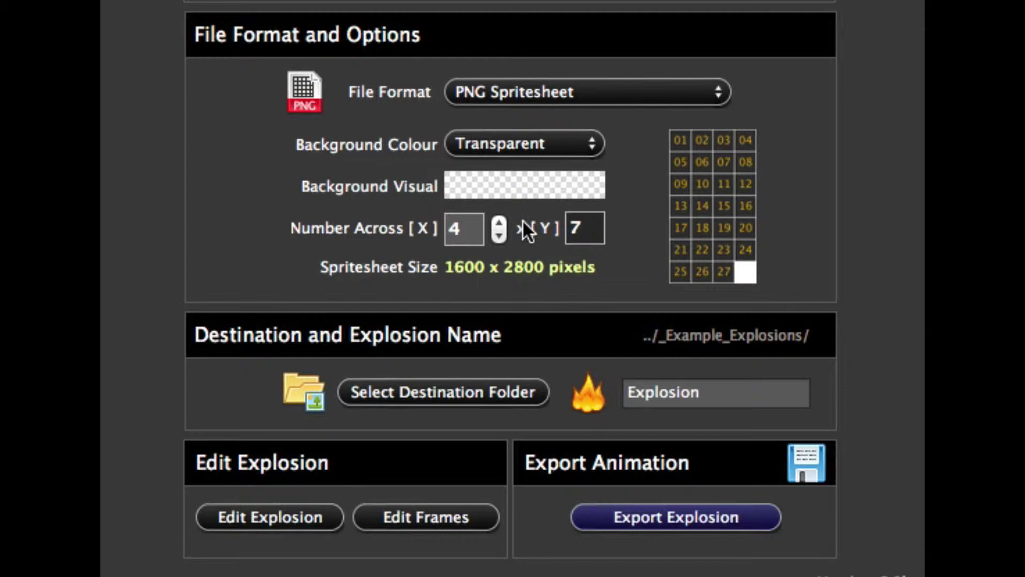
{"action": "left_click", "coordinate": [502, 219]}
{"action": "left_click", "coordinate": [497, 236]}
{"action": "left_click", "coordinate": [682, 517]}
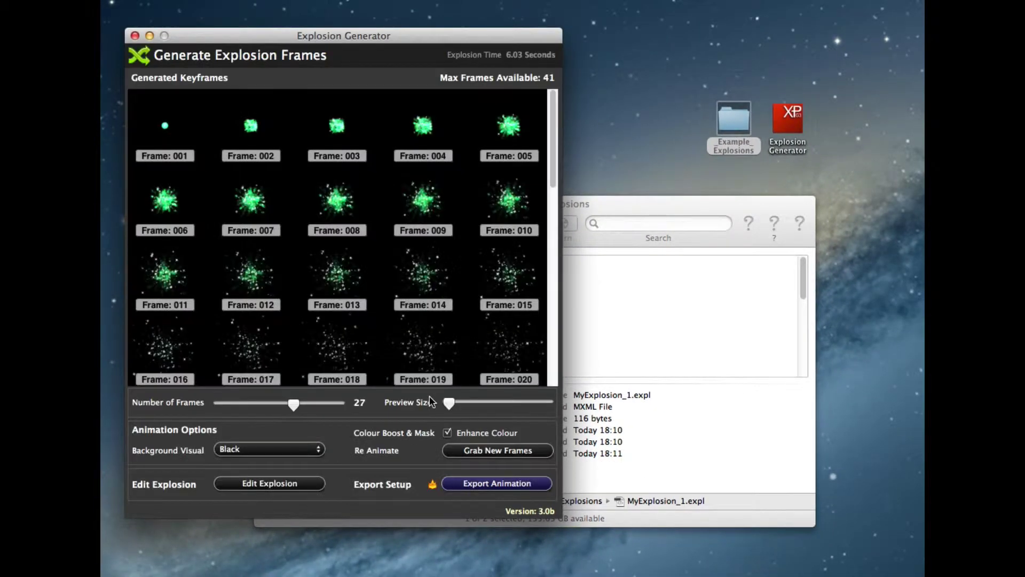
Check the 1600 × 2800 Explosion_Spritesheet.png in Explosion_802 > PNG Spritesheet, then return to the generator.
{"action": "left_click", "coordinate": [668, 407]}
{"action": "left_click", "coordinate": [305, 254]}
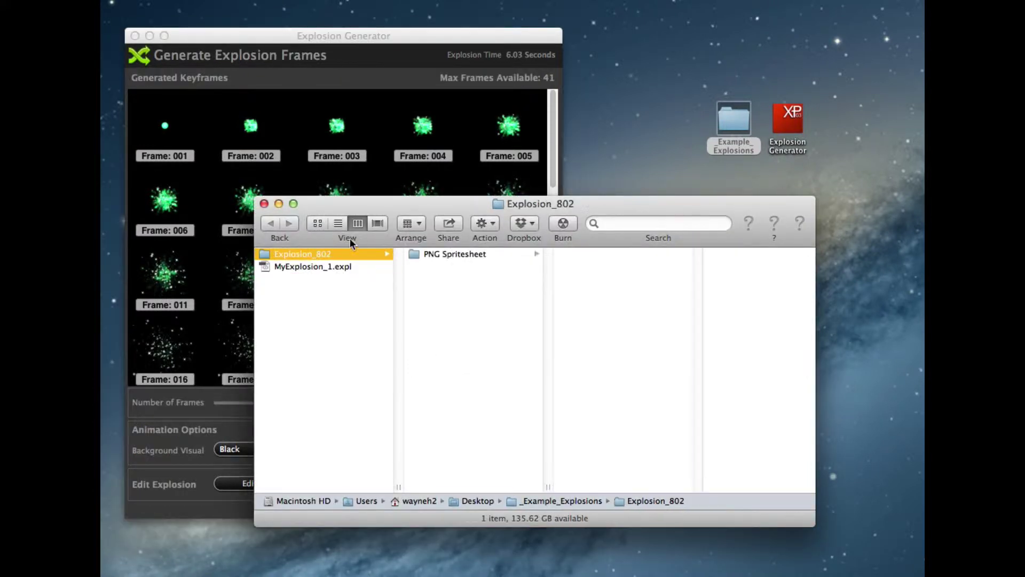
{"action": "left_click", "coordinate": [446, 251]}
{"action": "left_click", "coordinate": [594, 253]}
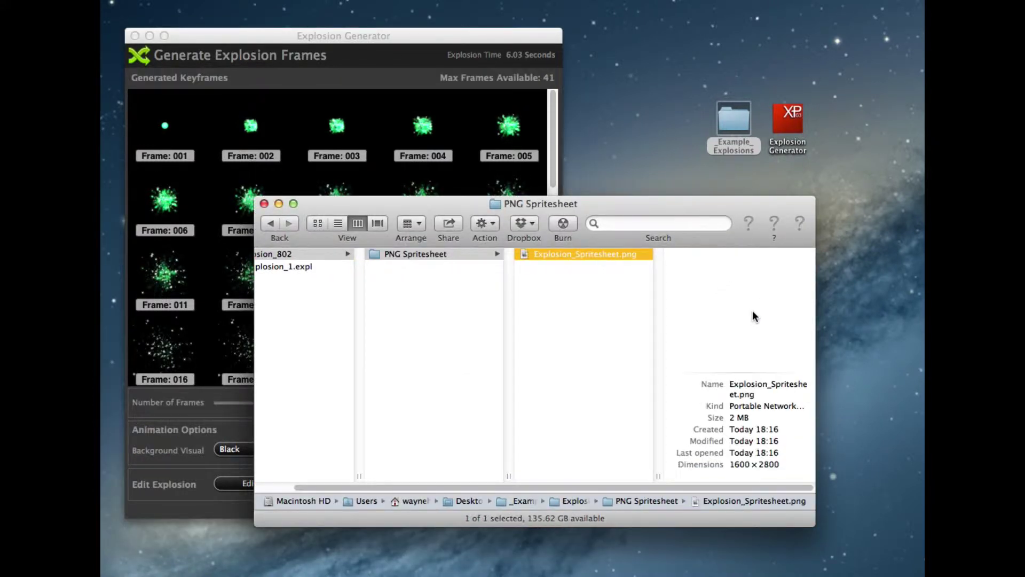
{"action": "double_click", "coordinate": [560, 253]}
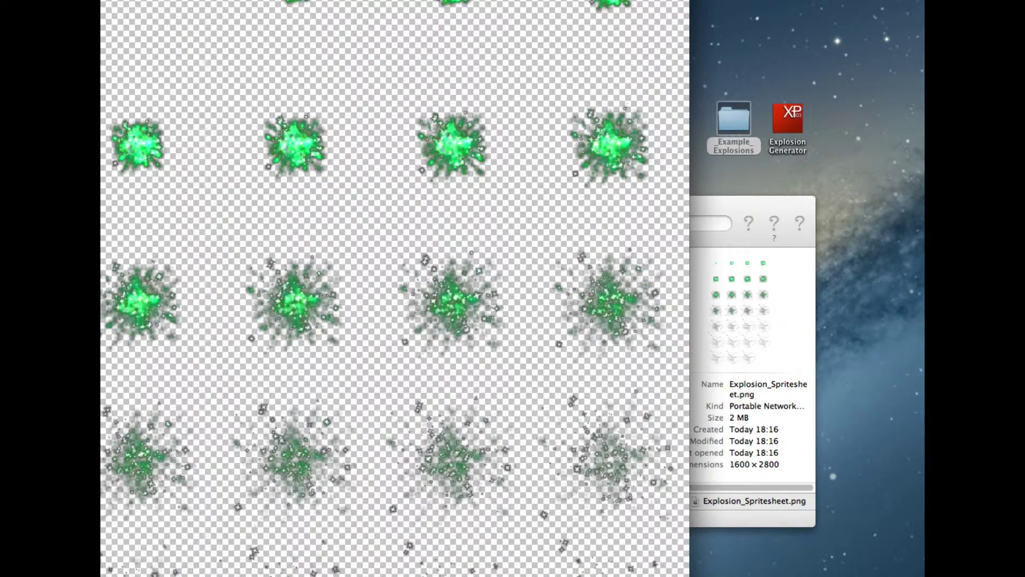
{"action": "key", "text": "super+w"}
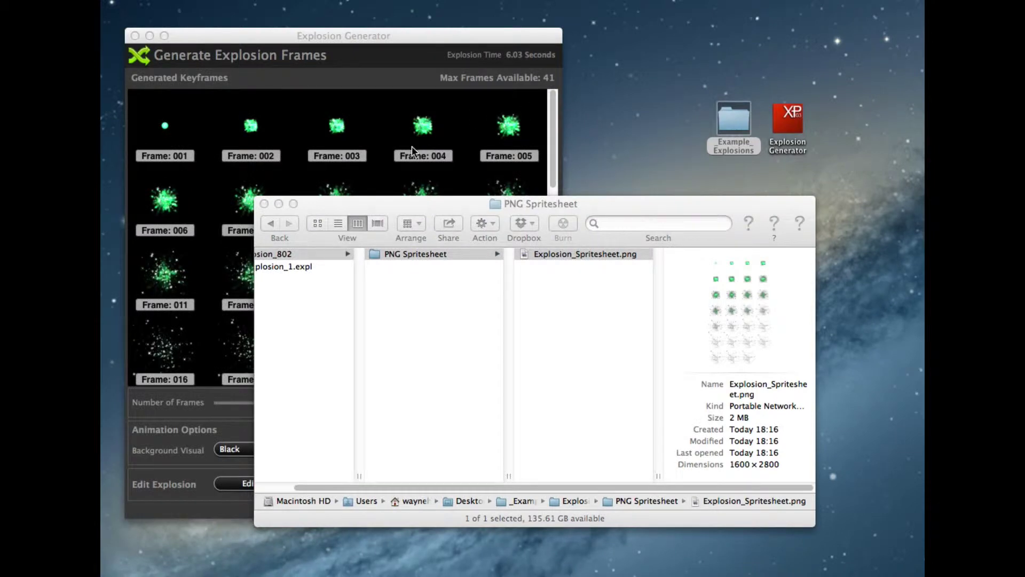
{"action": "left_click", "coordinate": [421, 177]}
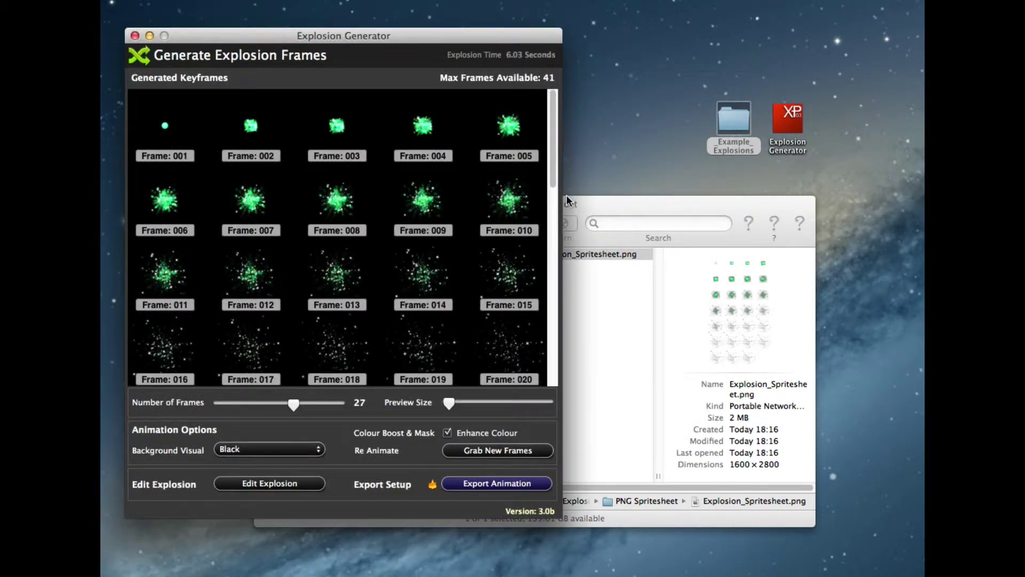
Set the export to GameSalad Project at 40 FPS, leaving the export scale unchanged.
{"action": "left_click", "coordinate": [462, 491]}
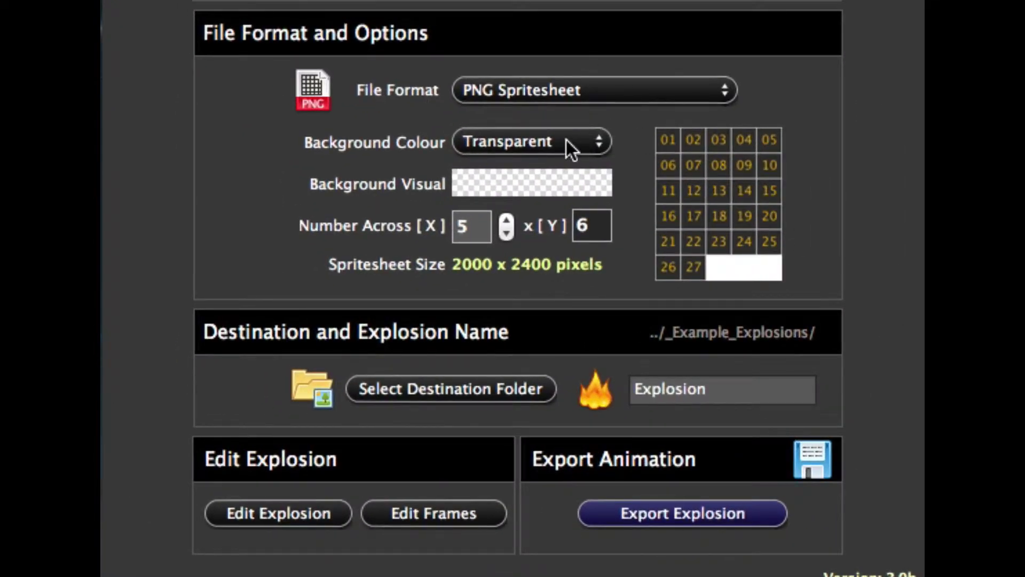
{"action": "left_click", "coordinate": [575, 89]}
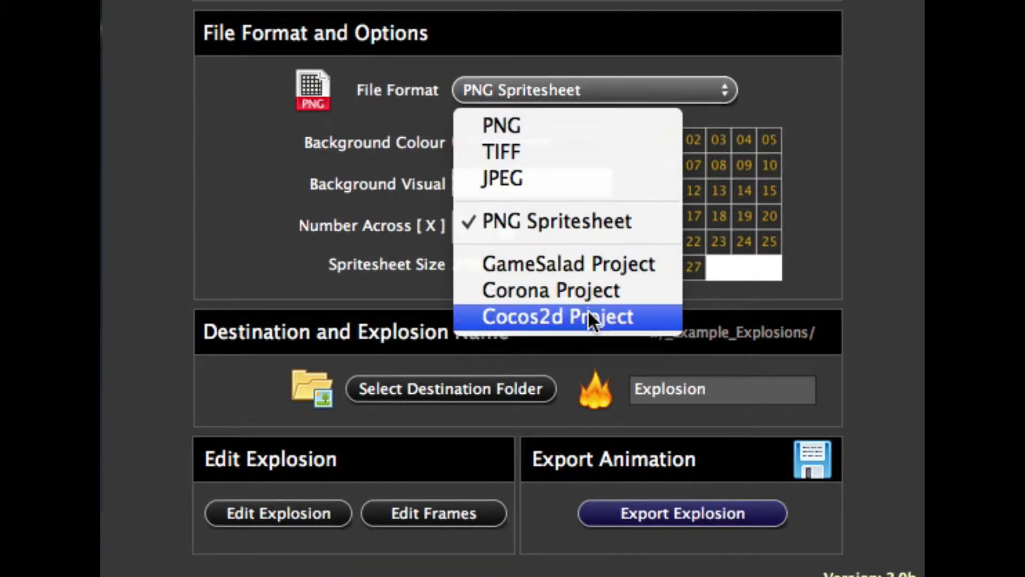
{"action": "left_click", "coordinate": [588, 256]}
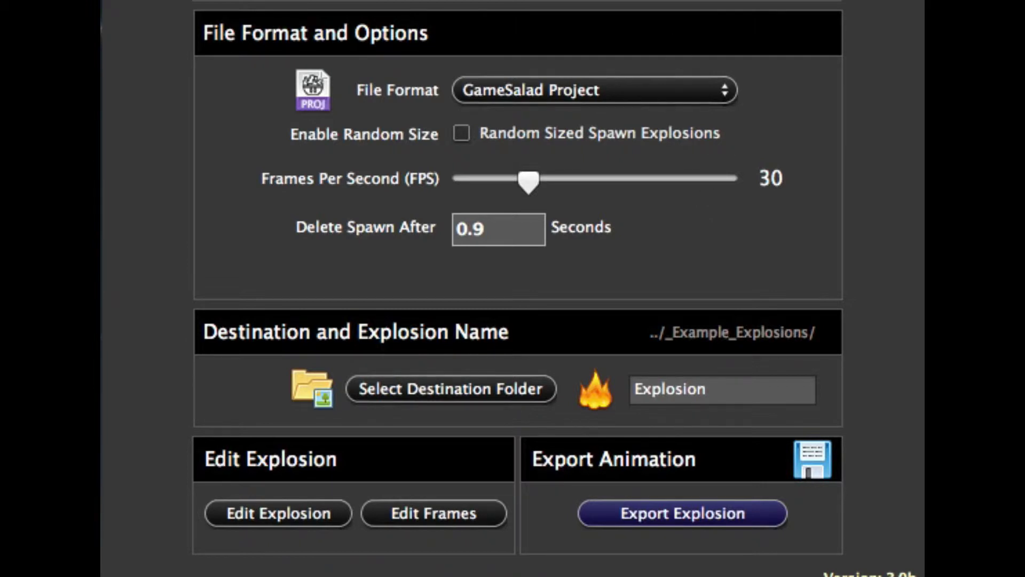
{"action": "left_click", "coordinate": [497, 119]}
{"action": "left_click", "coordinate": [527, 38]}
{"action": "left_click_drag", "start_coordinate": [534, 186], "coordinate": [552, 182]}
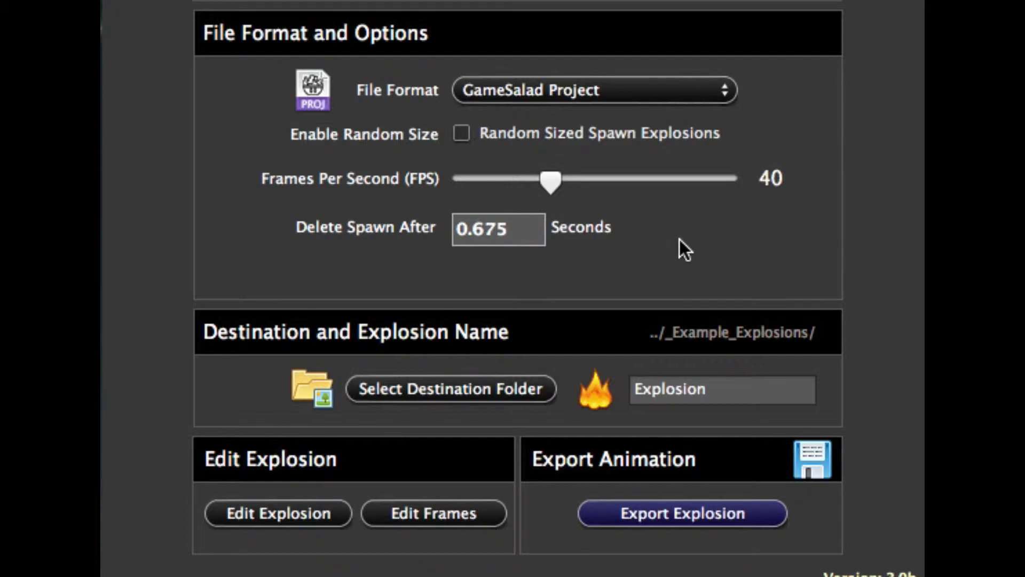
Export the GameSalad project, then open Explosion_GameSalad_976.gameproj from _Example_Explosions.
{"action": "left_click", "coordinate": [718, 518]}
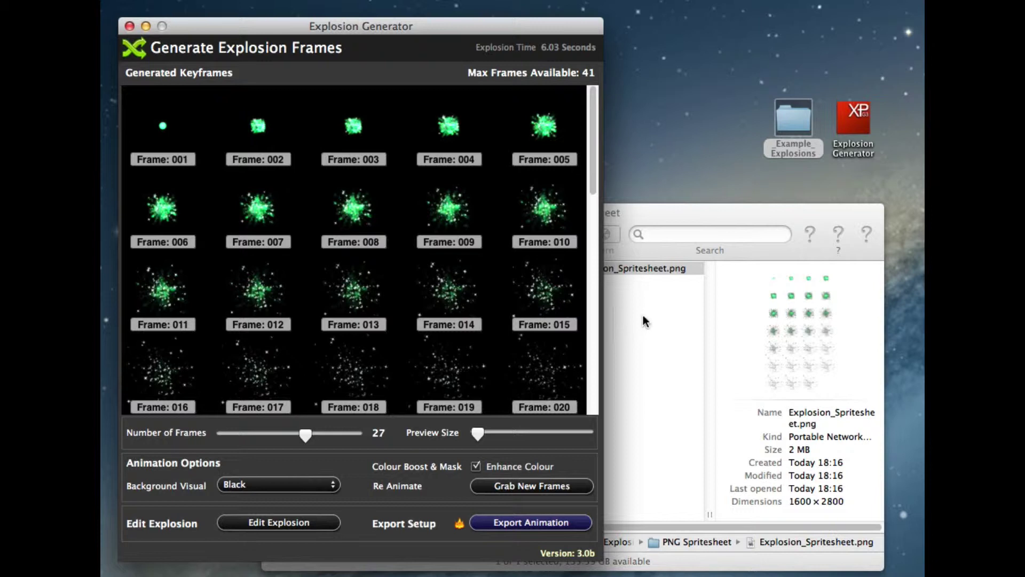
{"action": "left_click", "coordinate": [571, 270]}
{"action": "scroll", "coordinate": [339, 283], "scroll_direction": "left", "scroll_amount": 5}
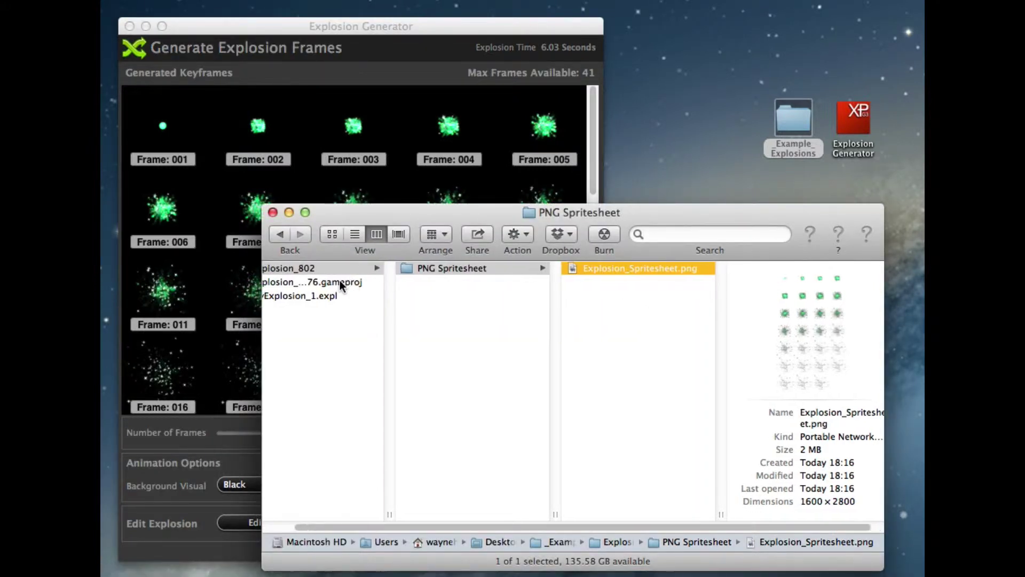
{"action": "left_click", "coordinate": [347, 283]}
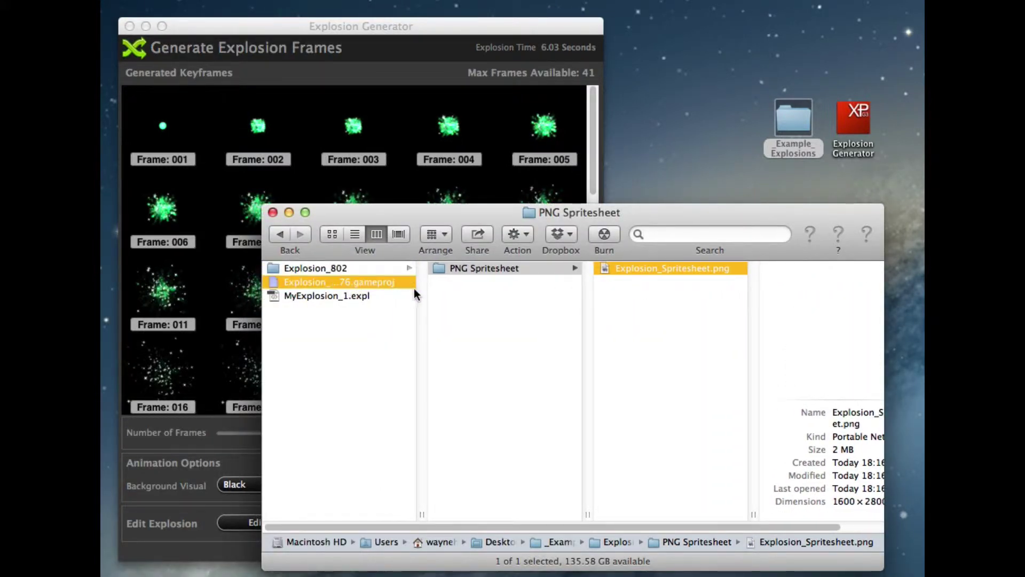
{"action": "double_click", "coordinate": [345, 281]}
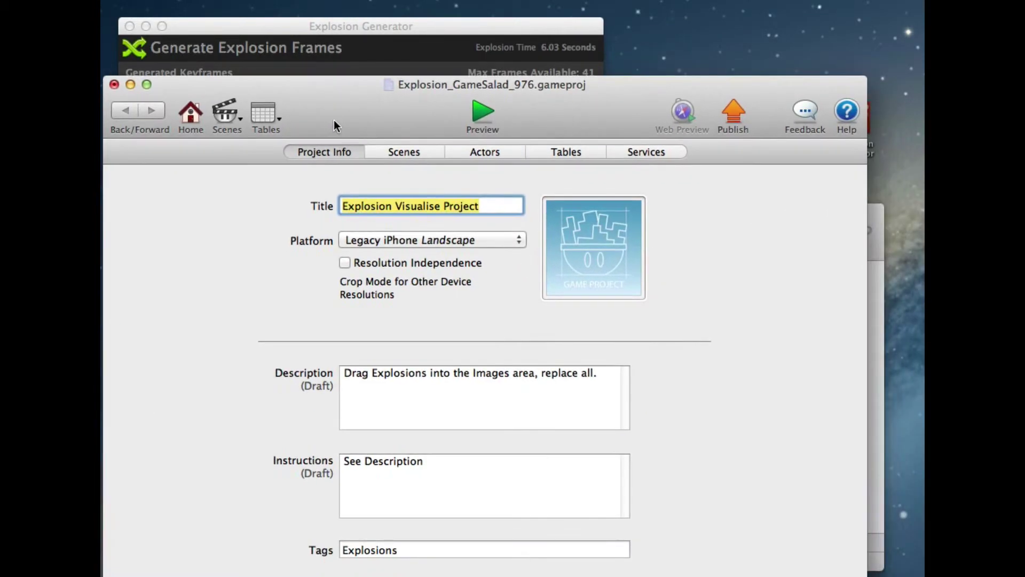
Open the Initial Scene, list the Images library, and inspect the Explosion actor's behaviours.
{"action": "left_click", "coordinate": [408, 155]}
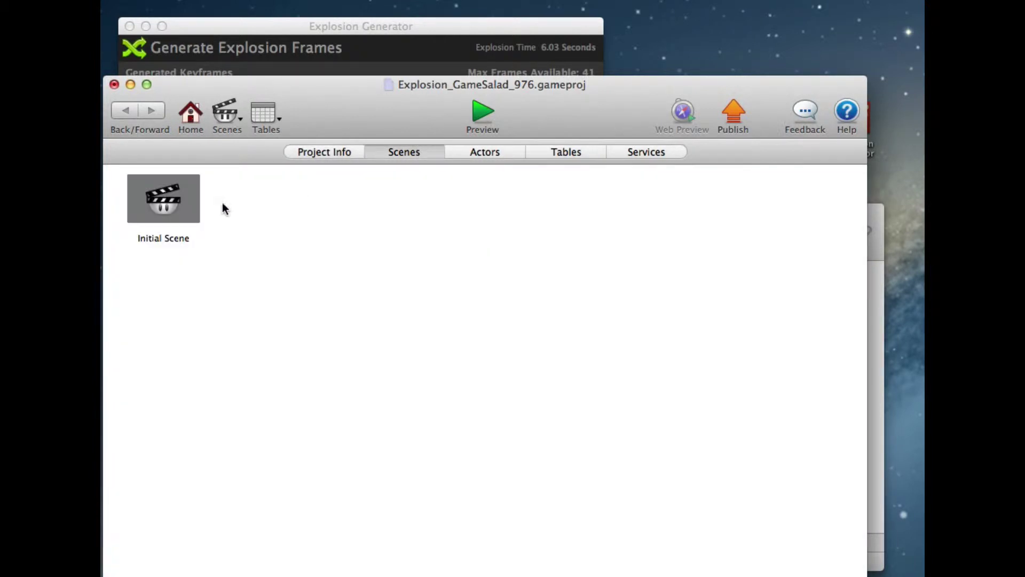
{"action": "left_click", "coordinate": [154, 210]}
{"action": "double_click", "coordinate": [153, 206]}
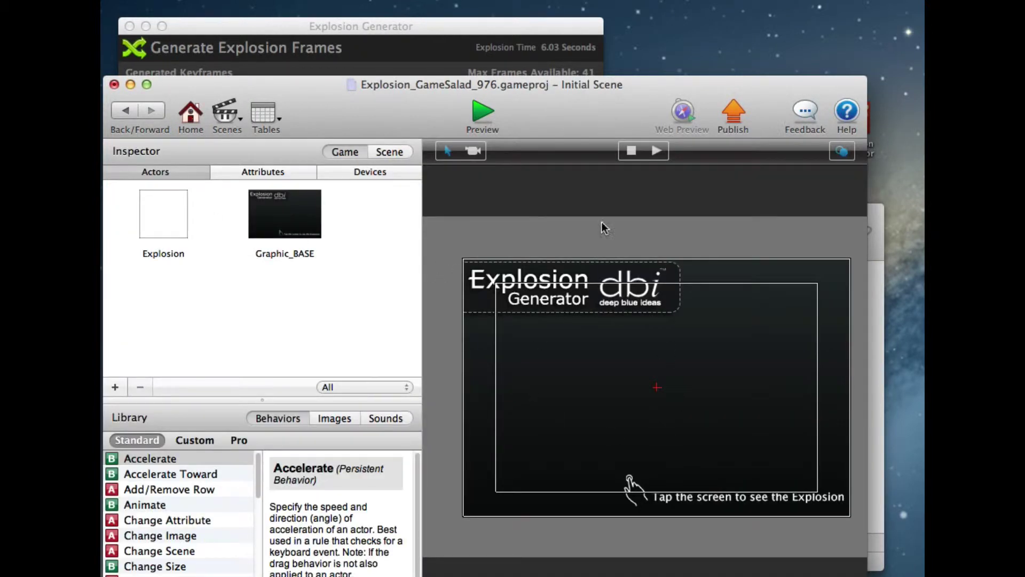
{"action": "left_click", "coordinate": [335, 418]}
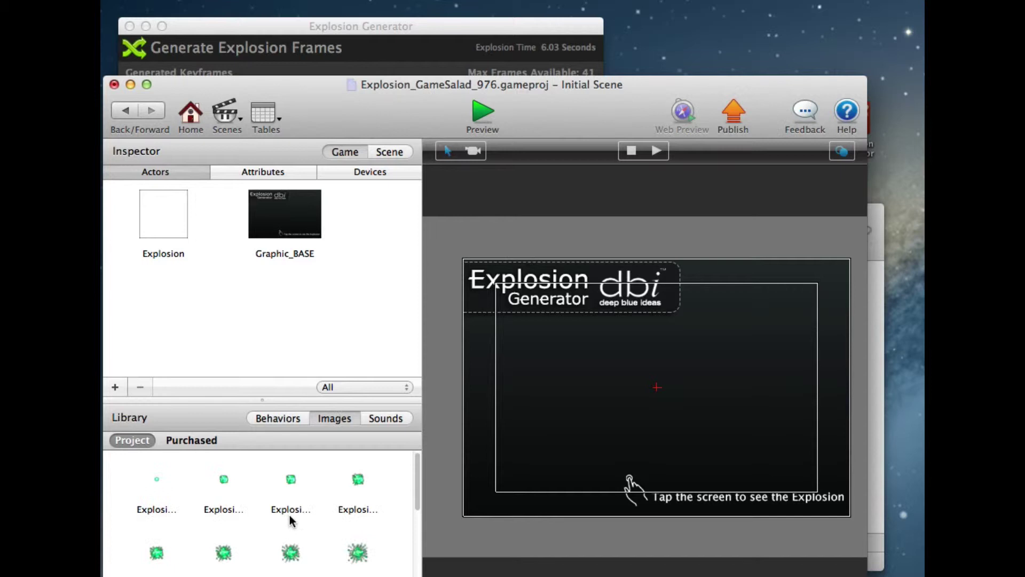
{"action": "double_click", "coordinate": [158, 231]}
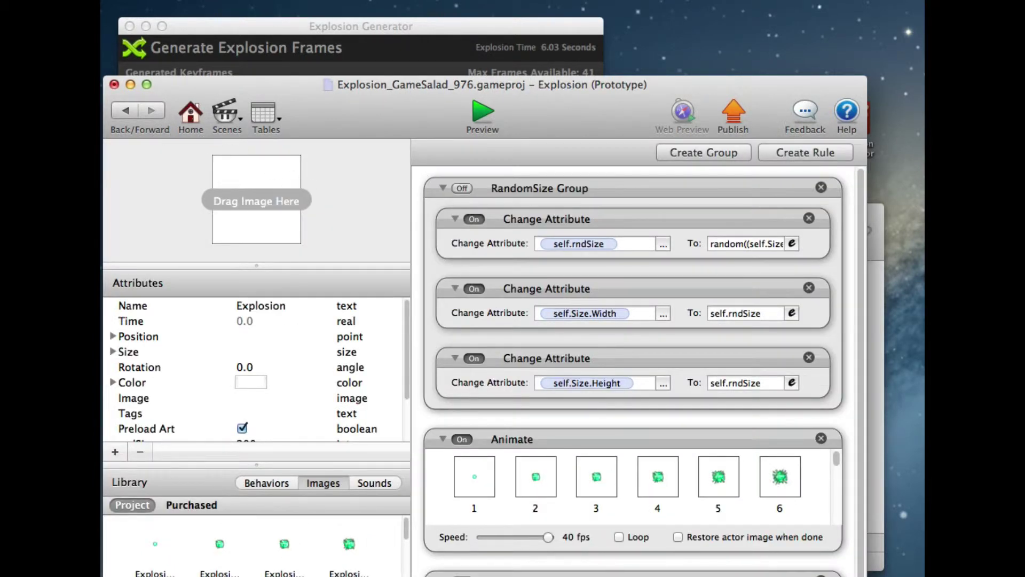
{"action": "scroll", "coordinate": [638, 368], "scroll_direction": "down", "scroll_amount": 1}
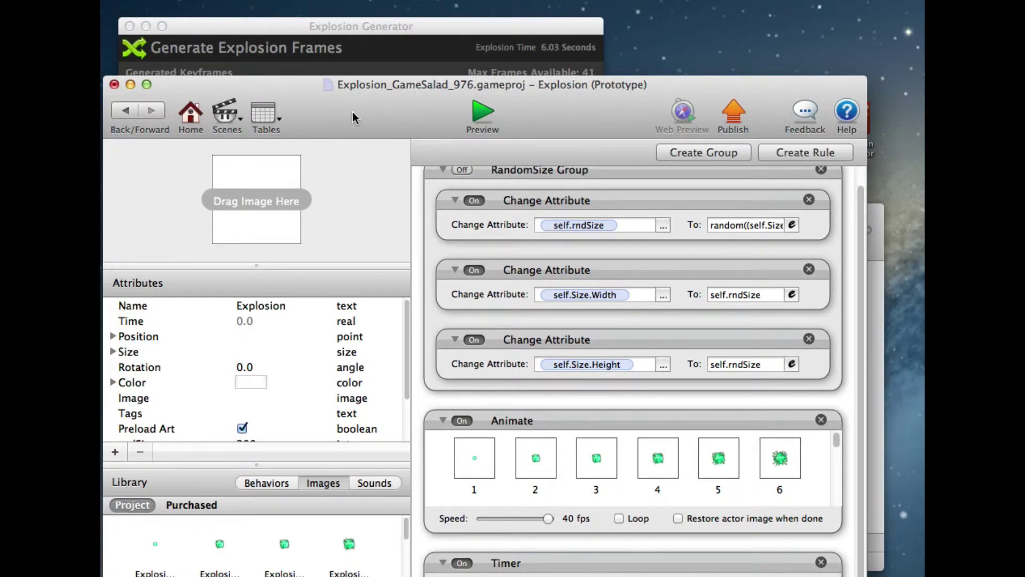
Play the Initial Scene and tap around it to set off green explosions.
{"action": "left_click", "coordinate": [122, 112]}
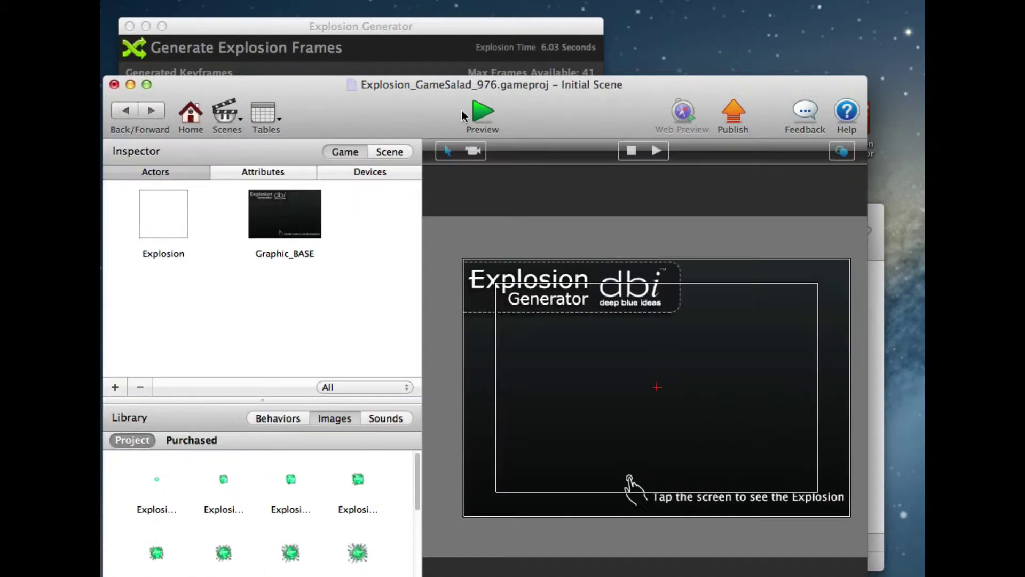
{"action": "left_click", "coordinate": [482, 112]}
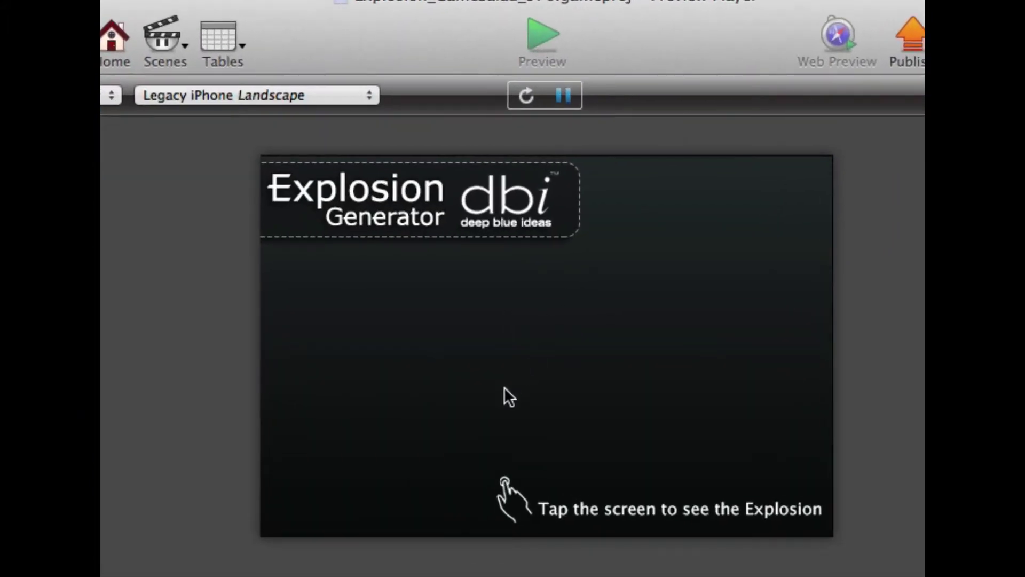
{"action": "left_click", "coordinate": [507, 383]}
{"action": "left_click", "coordinate": [573, 228]}
{"action": "left_click", "coordinate": [386, 315]}
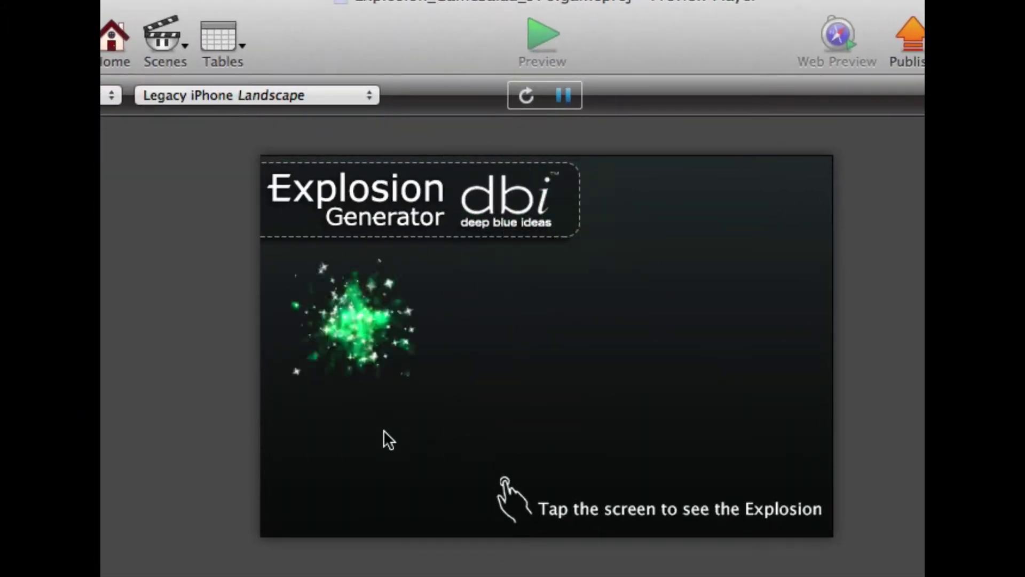
{"action": "left_click", "coordinate": [383, 429]}
{"action": "left_click", "coordinate": [606, 354]}
{"action": "left_click", "coordinate": [705, 428]}
{"action": "left_click", "coordinate": [475, 407]}
{"action": "left_click", "coordinate": [561, 442]}
{"action": "left_click", "coordinate": [478, 335]}
{"action": "left_click", "coordinate": [587, 309]}
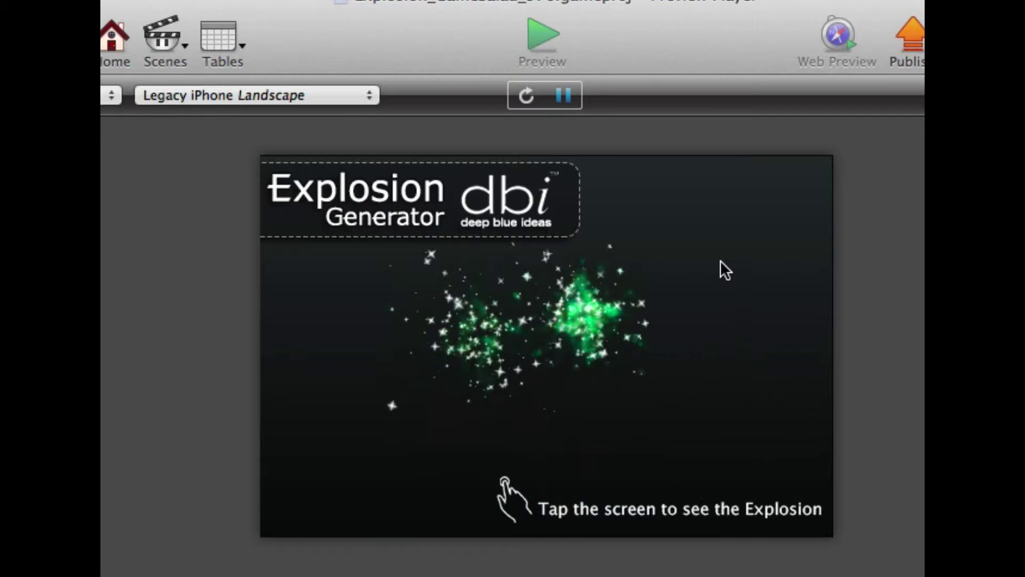
Set off more green explosions across the scene, then stop the preview with Don't Save.
{"action": "left_click", "coordinate": [310, 412]}
{"action": "left_click", "coordinate": [425, 284]}
{"action": "left_click", "coordinate": [507, 363]}
{"action": "left_click", "coordinate": [395, 427]}
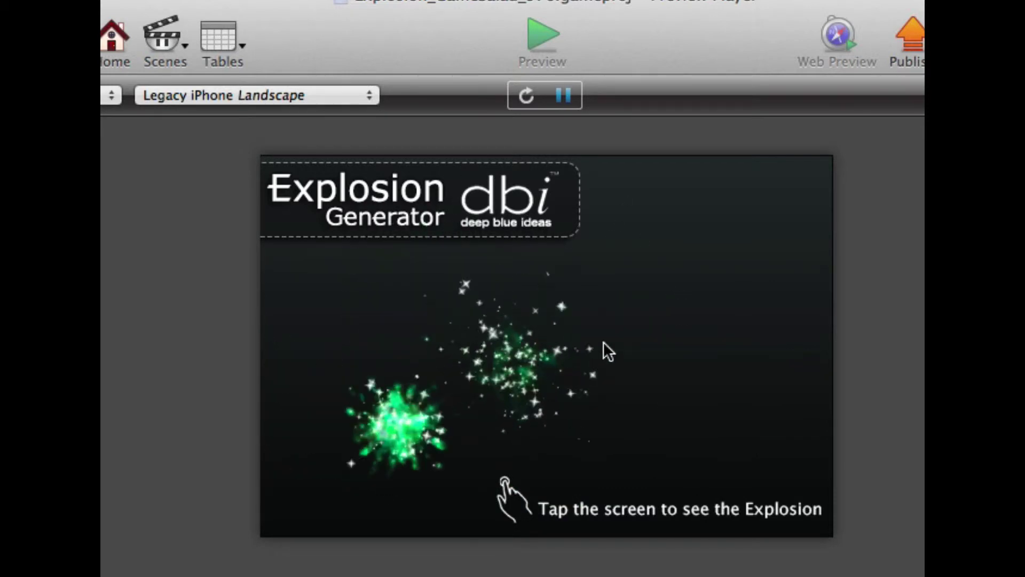
{"action": "left_click", "coordinate": [608, 336]}
{"action": "left_click", "coordinate": [635, 429]}
{"action": "left_click", "coordinate": [736, 239]}
{"action": "left_click", "coordinate": [752, 343]}
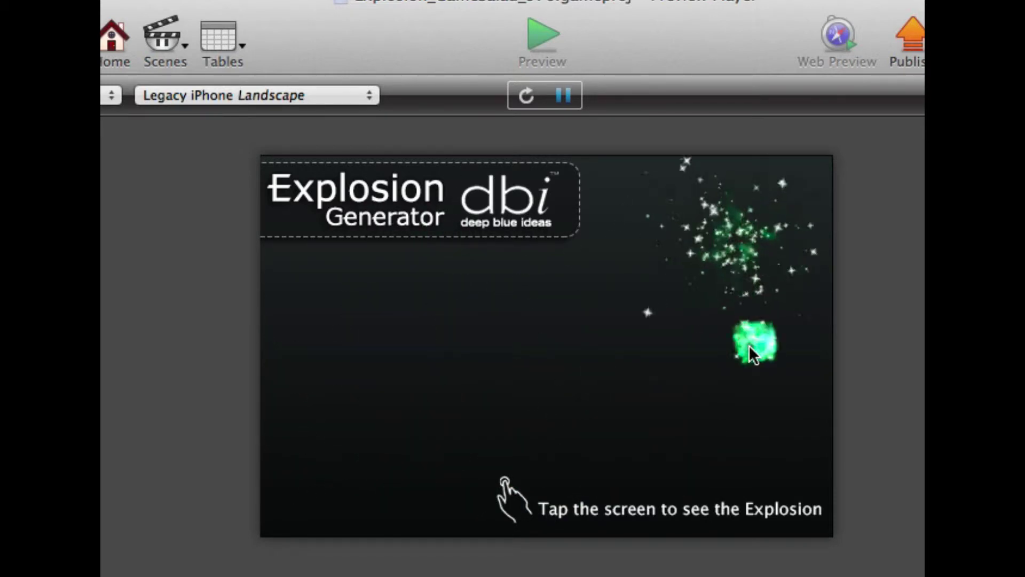
{"action": "left_click", "coordinate": [609, 355]}
{"action": "left_click", "coordinate": [625, 292]}
{"action": "left_click", "coordinate": [538, 290]}
{"action": "left_click", "coordinate": [446, 304]}
{"action": "left_click", "coordinate": [411, 392]}
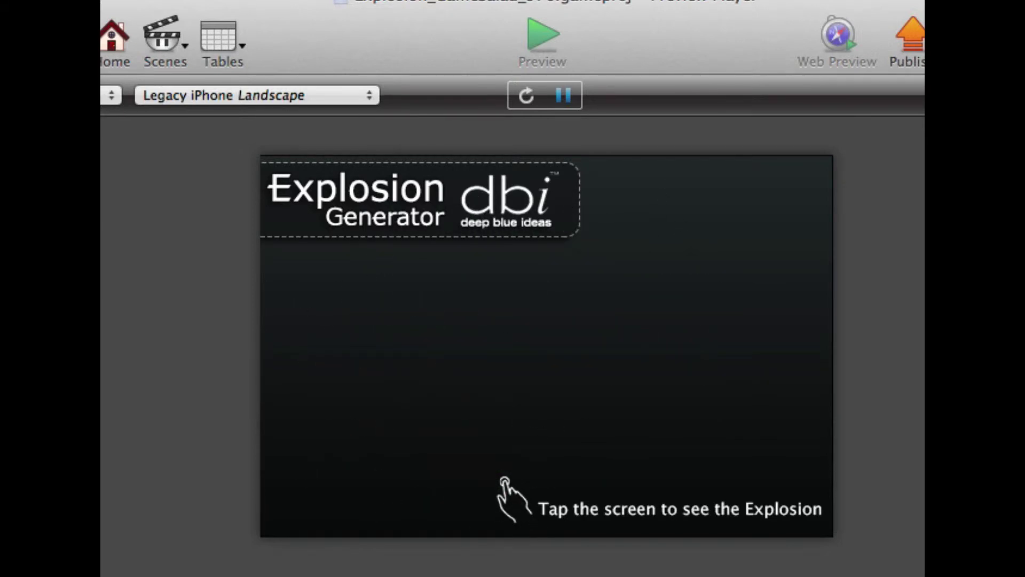
{"action": "key", "text": "super+w"}
{"action": "left_click", "coordinate": [515, 214]}
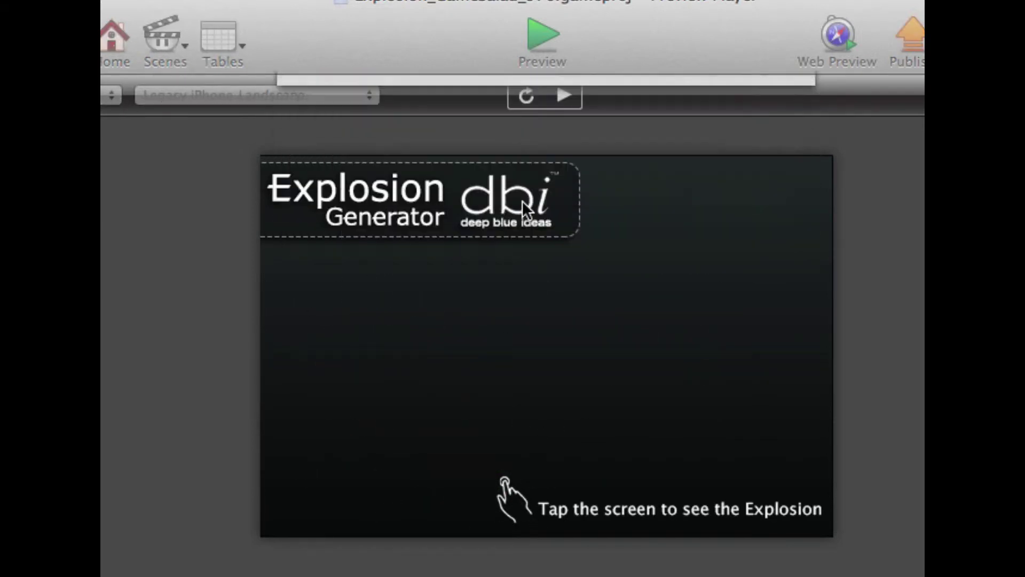
Choose Corona Project as the export file format.
{"action": "left_click", "coordinate": [530, 93]}
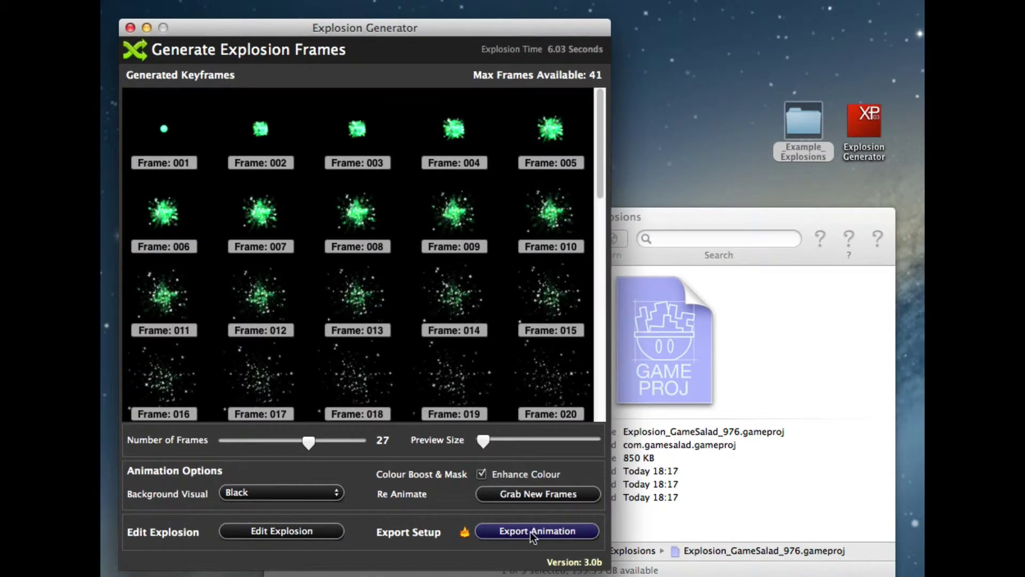
{"action": "left_click", "coordinate": [533, 529]}
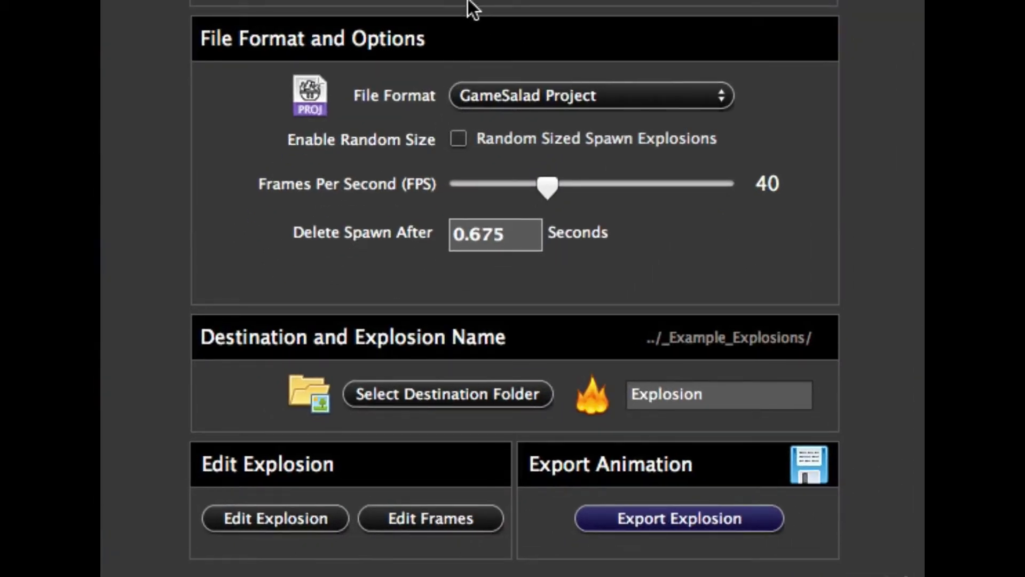
{"action": "left_click", "coordinate": [512, 90]}
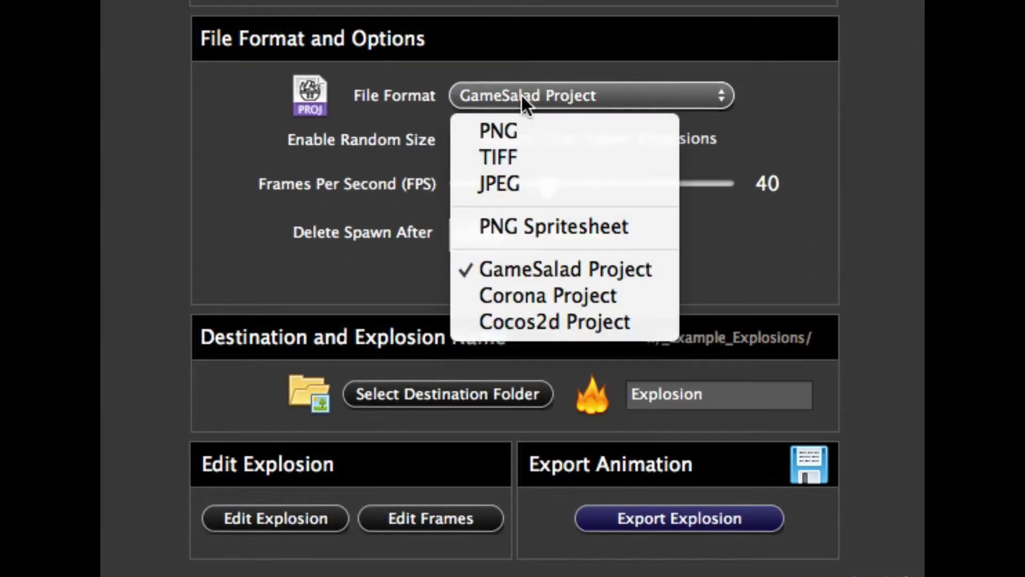
{"action": "left_click", "coordinate": [574, 294]}
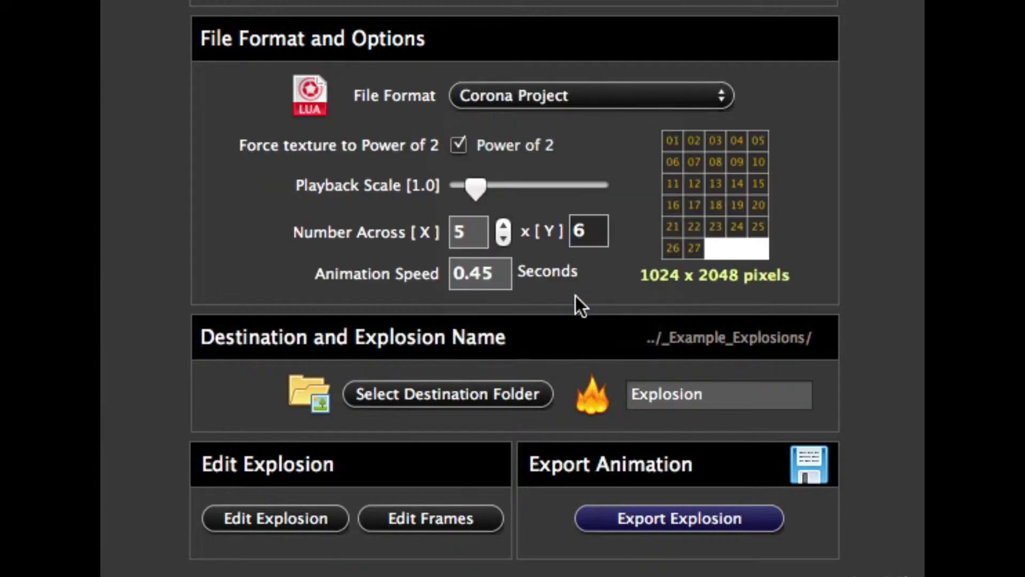
Set Number Across to 4 and Playback Scale to 1.8, then export the explosion.
{"action": "left_click", "coordinate": [505, 238]}
{"action": "left_click", "coordinate": [506, 238]}
{"action": "left_click", "coordinate": [501, 221]}
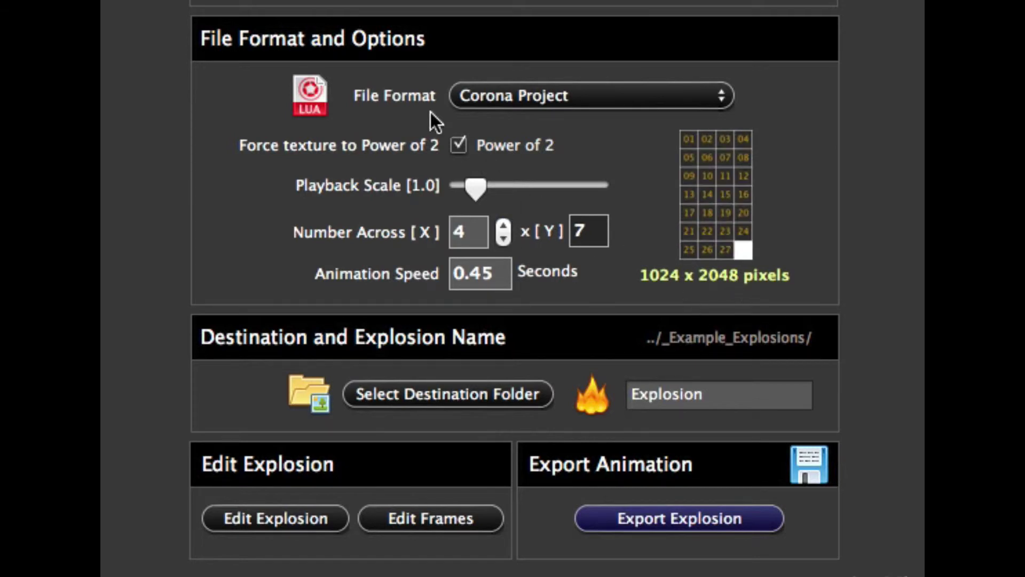
{"action": "left_click_drag", "start_coordinate": [473, 185], "coordinate": [483, 185]}
{"action": "left_click", "coordinate": [682, 525]}
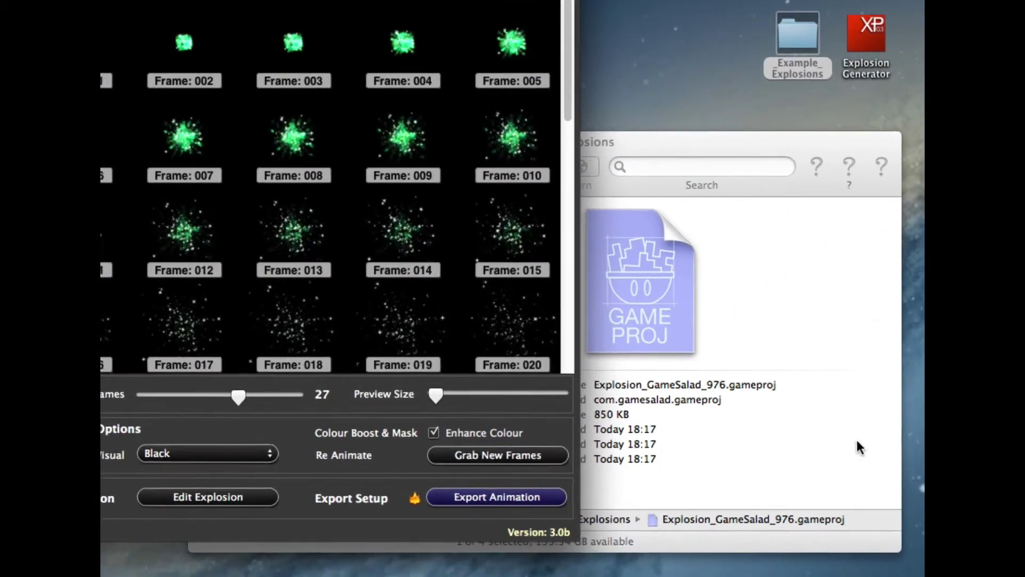
Open the Explosion_450 folder and preview its main.lua file.
{"action": "left_click", "coordinate": [856, 440]}
{"action": "left_click", "coordinate": [234, 128]}
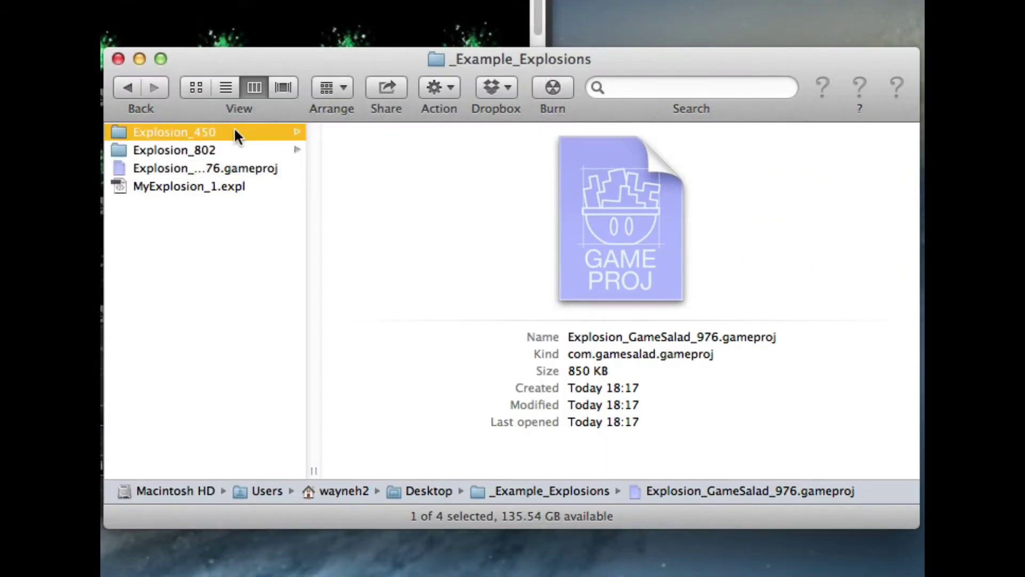
{"action": "left_click", "coordinate": [405, 187]}
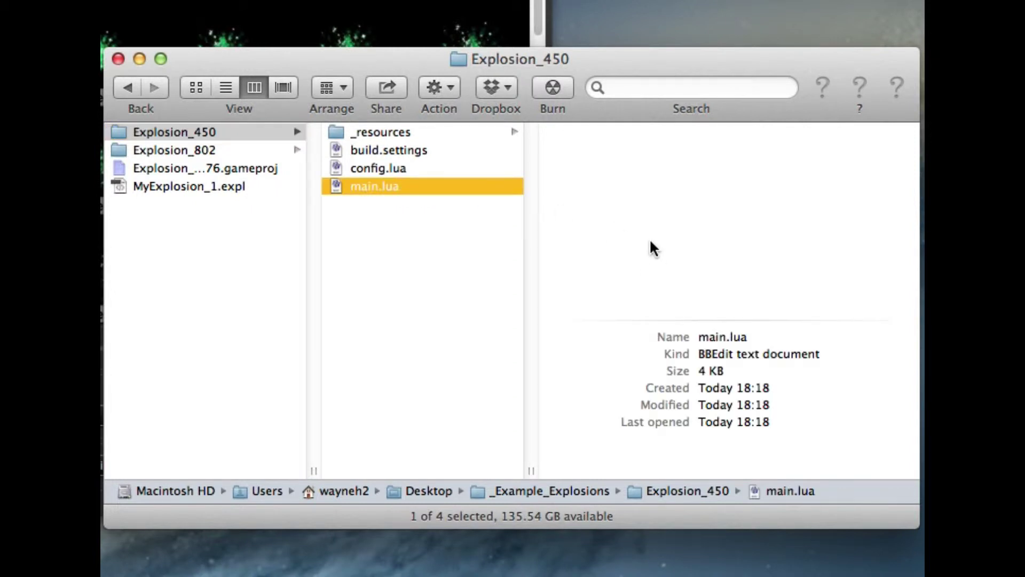
{"action": "scroll", "coordinate": [715, 235], "scroll_direction": "down", "scroll_amount": 3}
{"action": "scroll", "coordinate": [704, 221], "scroll_direction": "down", "scroll_amount": 2}
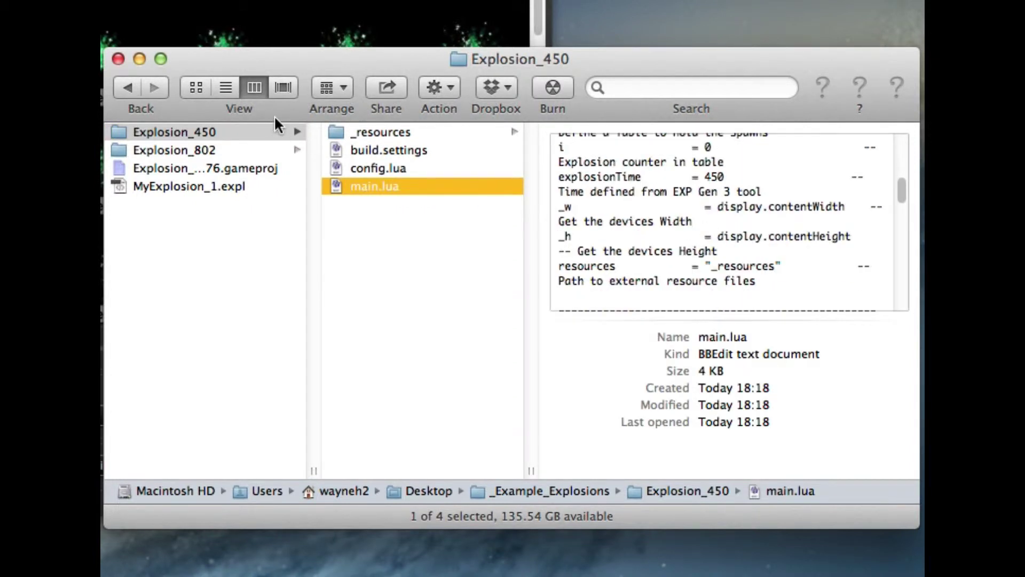
In _resources, preview Explosion.png and the Explosion.lua sprite-coordinate file.
{"action": "left_click", "coordinate": [388, 131]}
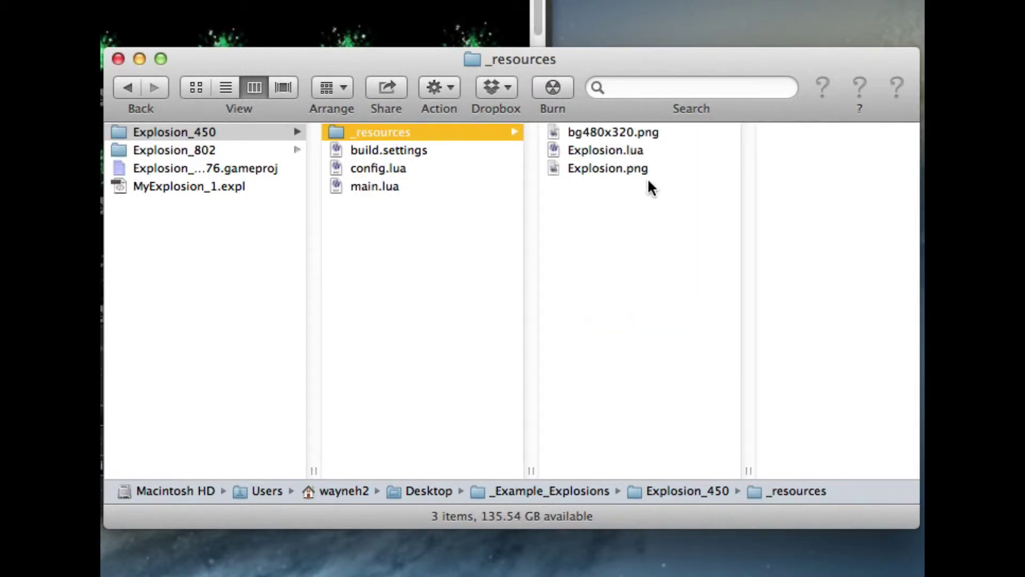
{"action": "left_click", "coordinate": [644, 170]}
{"action": "left_click", "coordinate": [583, 150]}
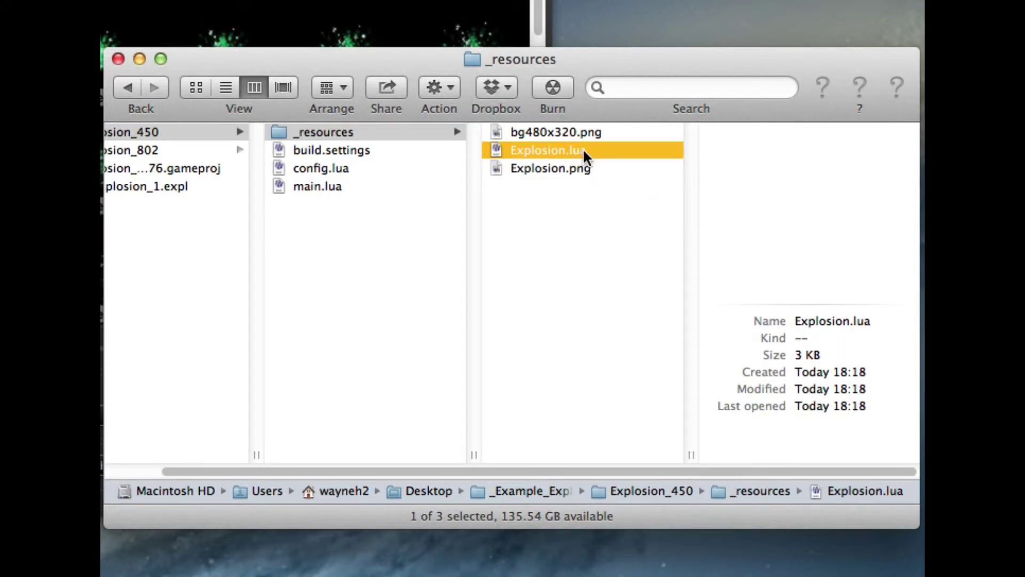
{"action": "scroll", "coordinate": [791, 188], "scroll_direction": "down", "scroll_amount": 15}
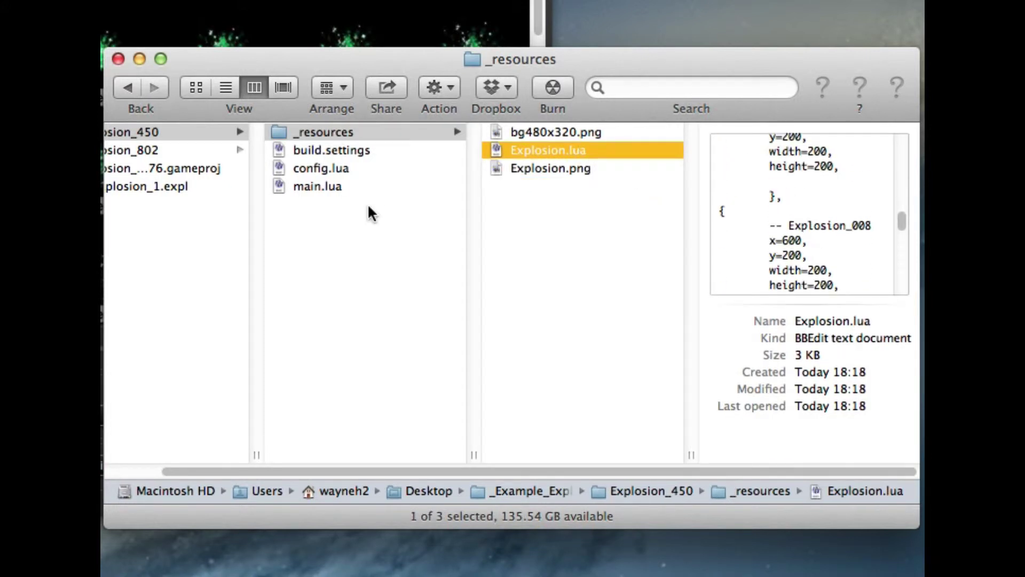
{"action": "scroll", "coordinate": [375, 198], "scroll_direction": "left", "scroll_amount": 1}
Open the Explosion_802 project's main.lua in Corona Simulator.
{"action": "key", "text": "super+Tab"}
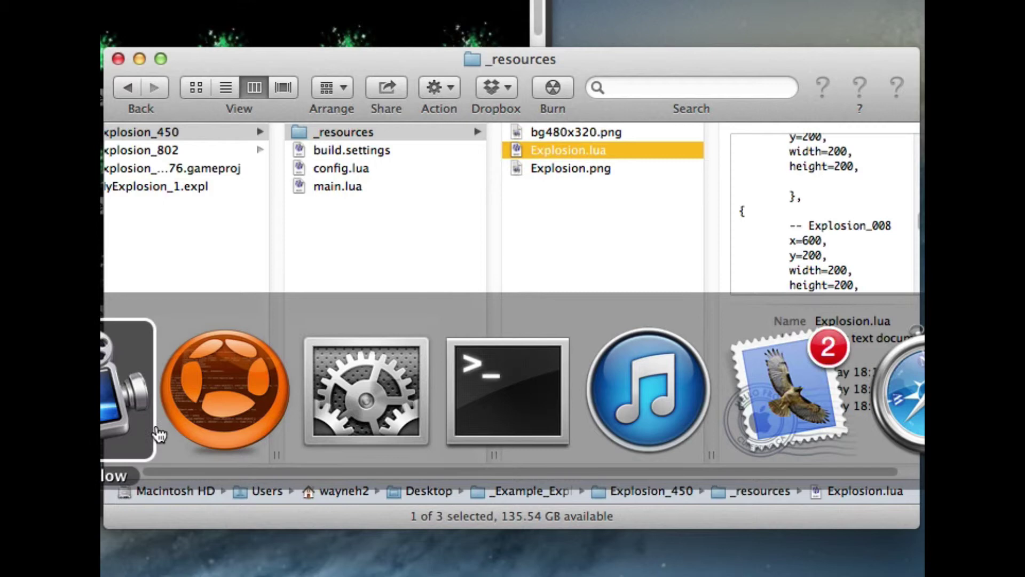
{"action": "left_click", "coordinate": [230, 389]}
{"action": "left_click", "coordinate": [328, 394]}
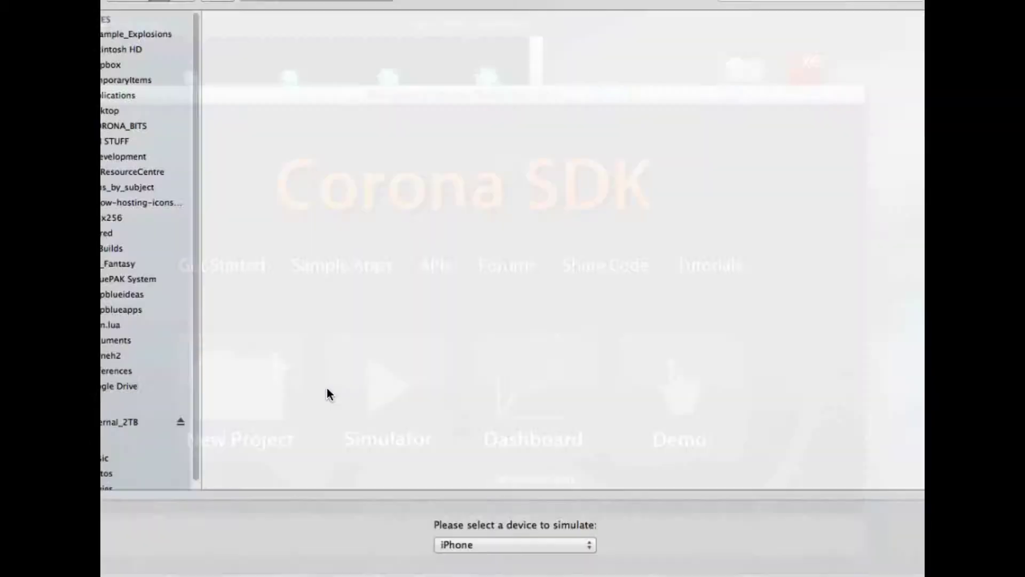
{"action": "left_click", "coordinate": [165, 35]}
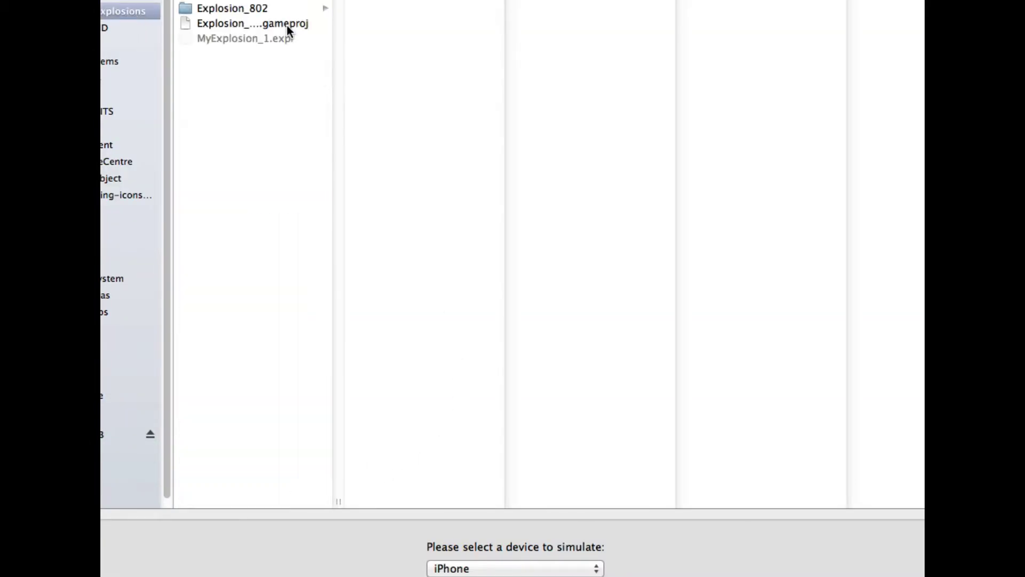
{"action": "left_click", "coordinate": [275, 9]}
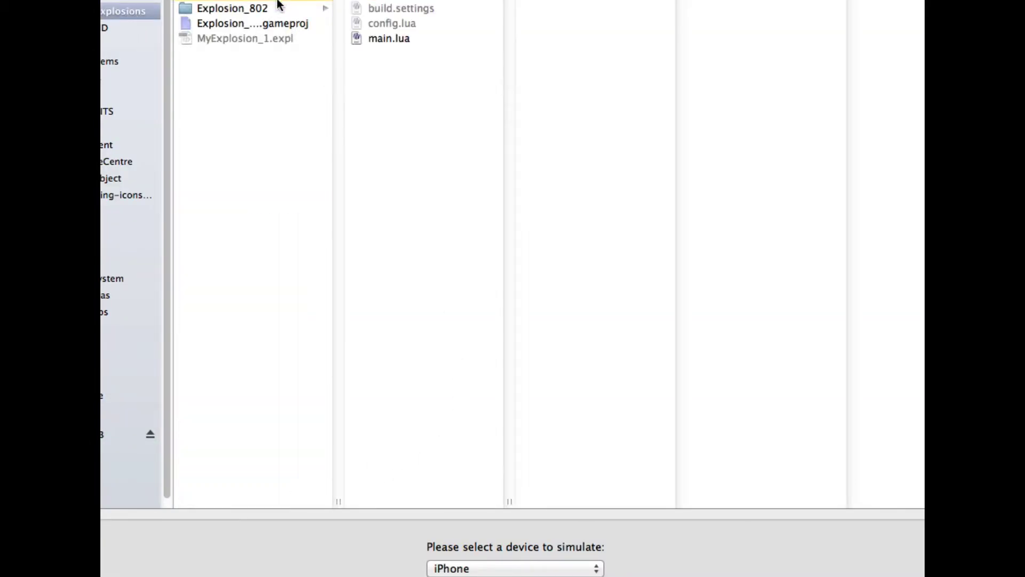
{"action": "left_click", "coordinate": [393, 34]}
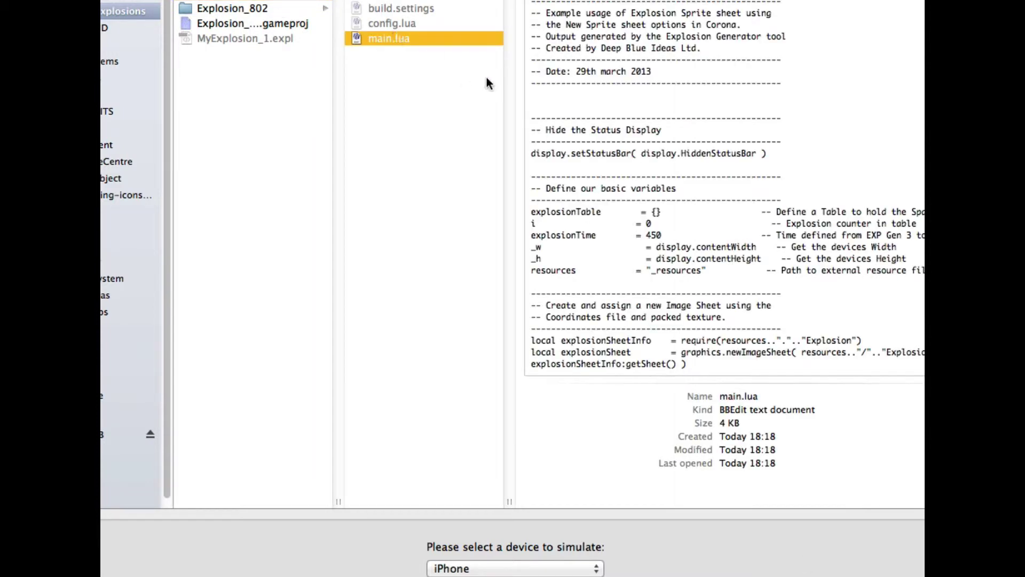
{"action": "key", "text": "Return"}
Tap and drag around the iPhone screen to set off green explosions.
{"action": "left_click", "coordinate": [483, 288]}
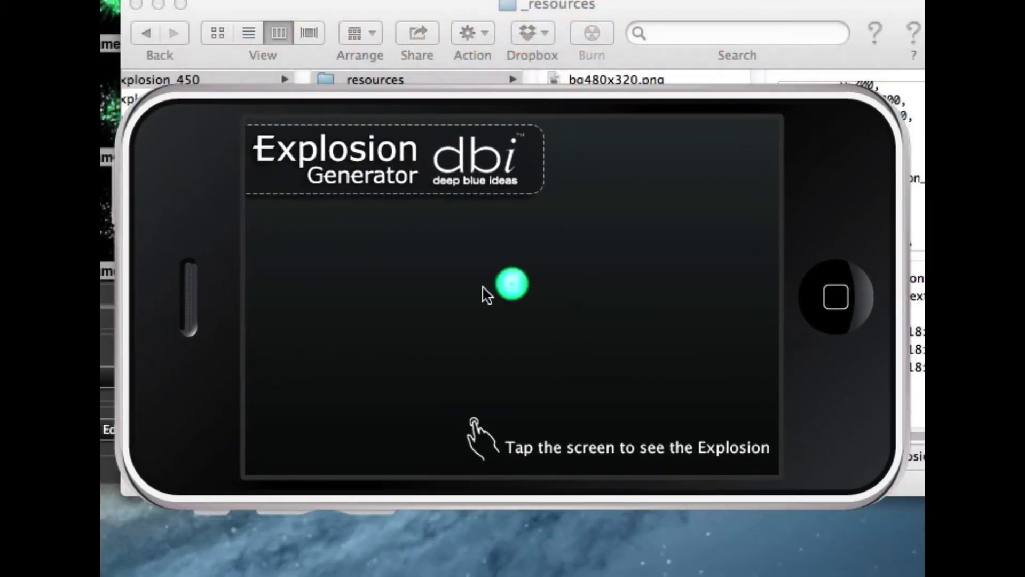
{"action": "mouse_move", "coordinate": [483, 287]}
{"action": "left_mouse_down"}
{"action": "mouse_move", "coordinate": [359, 328]}
{"action": "mouse_move", "coordinate": [381, 382]}
{"action": "mouse_move", "coordinate": [544, 319]}
{"action": "mouse_move", "coordinate": [608, 227]}
{"action": "mouse_move", "coordinate": [689, 314]}
{"action": "mouse_move", "coordinate": [630, 336]}
{"action": "mouse_move", "coordinate": [426, 217]}
{"action": "mouse_move", "coordinate": [347, 310]}
{"action": "mouse_move", "coordinate": [359, 360]}
{"action": "mouse_move", "coordinate": [482, 330]}
{"action": "mouse_move", "coordinate": [415, 288]}
{"action": "left_mouse_up"}
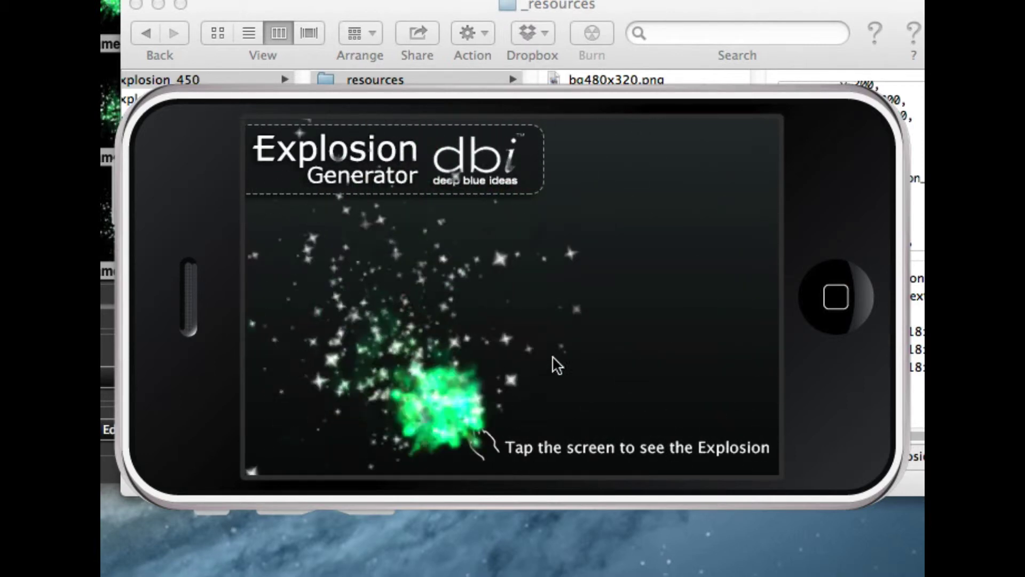
{"action": "mouse_move", "coordinate": [539, 222]}
{"action": "left_mouse_down"}
{"action": "mouse_move", "coordinate": [691, 314]}
{"action": "mouse_move", "coordinate": [484, 270]}
{"action": "mouse_move", "coordinate": [367, 315]}
{"action": "mouse_move", "coordinate": [412, 389]}
{"action": "left_mouse_up"}
{"action": "left_click", "coordinate": [471, 319]}
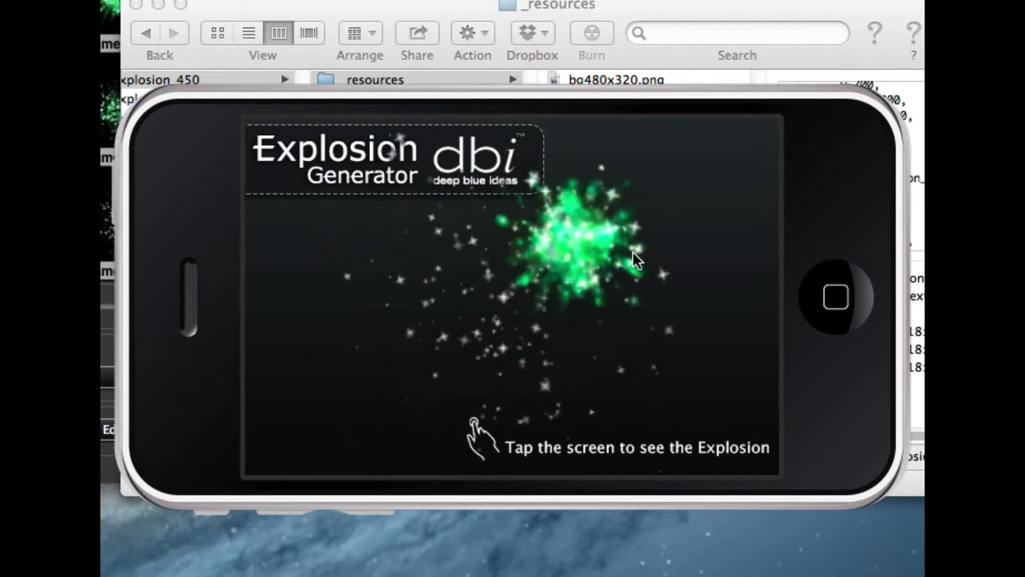
{"action": "left_click", "coordinate": [371, 382]}
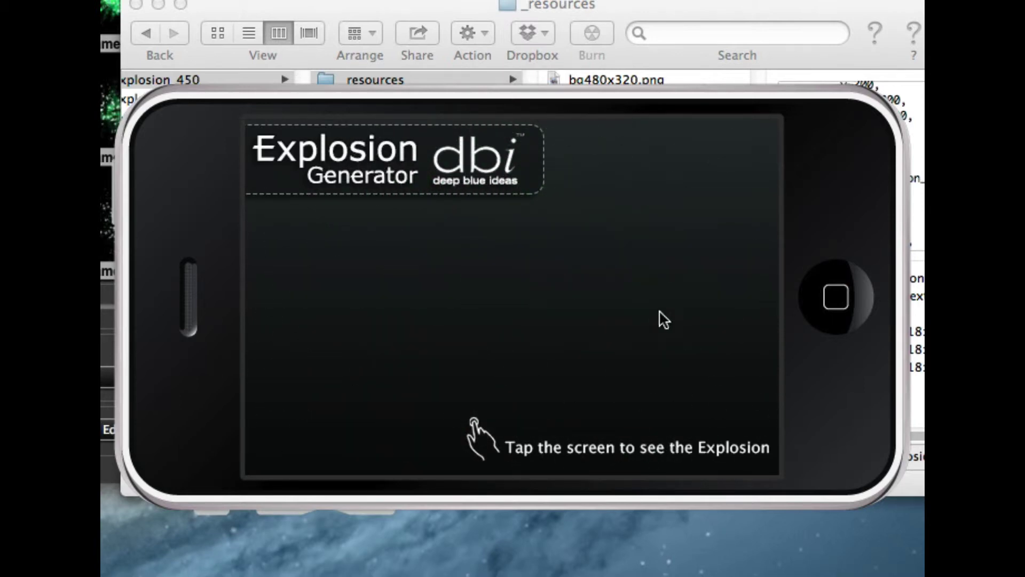
{"action": "left_click", "coordinate": [485, 334]}
{"action": "left_click", "coordinate": [636, 210]}
{"action": "left_click", "coordinate": [435, 427]}
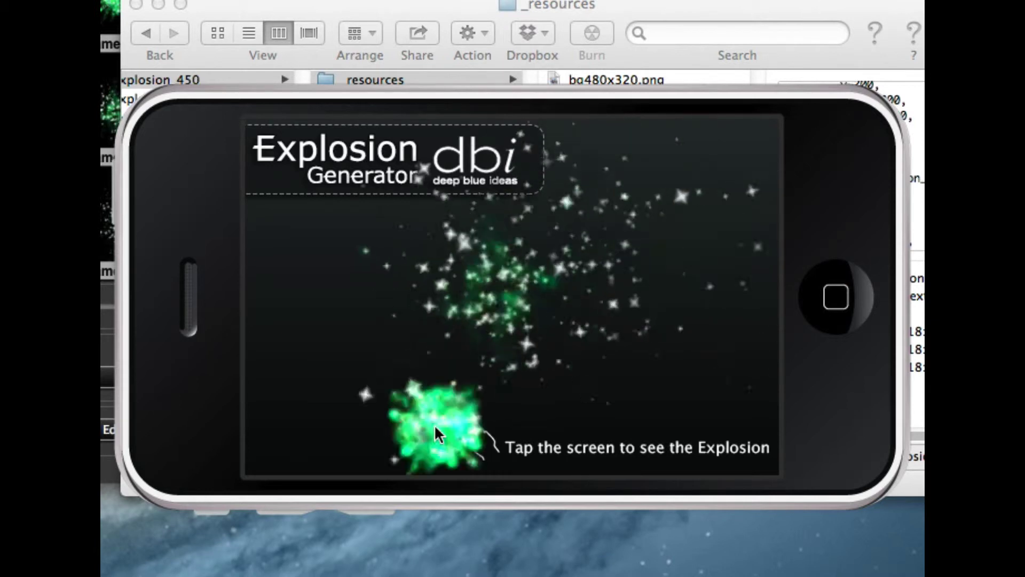
{"action": "left_click", "coordinate": [520, 245]}
{"action": "left_click", "coordinate": [672, 264]}
{"action": "left_click", "coordinate": [420, 347]}
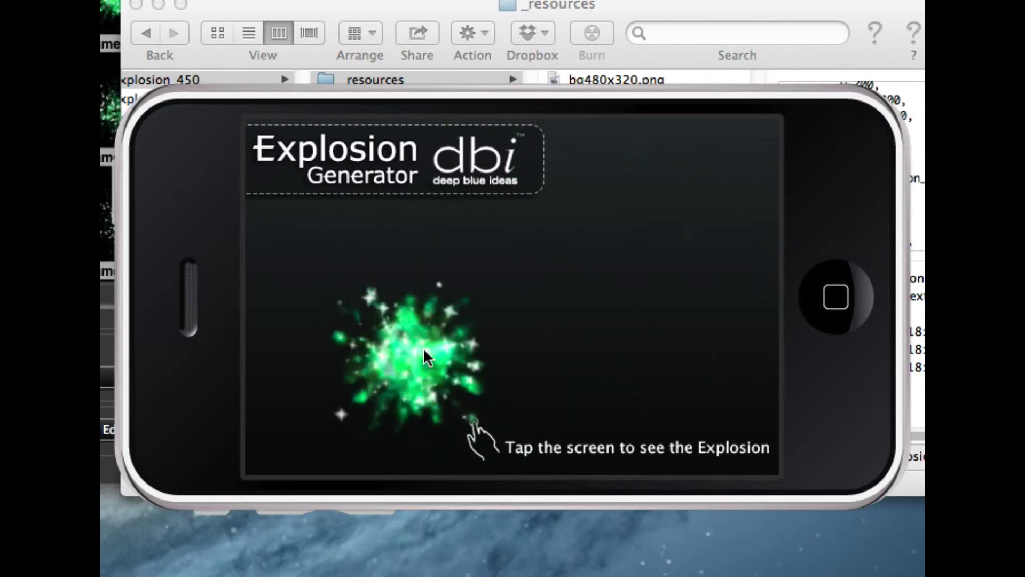
{"action": "left_click", "coordinate": [550, 317]}
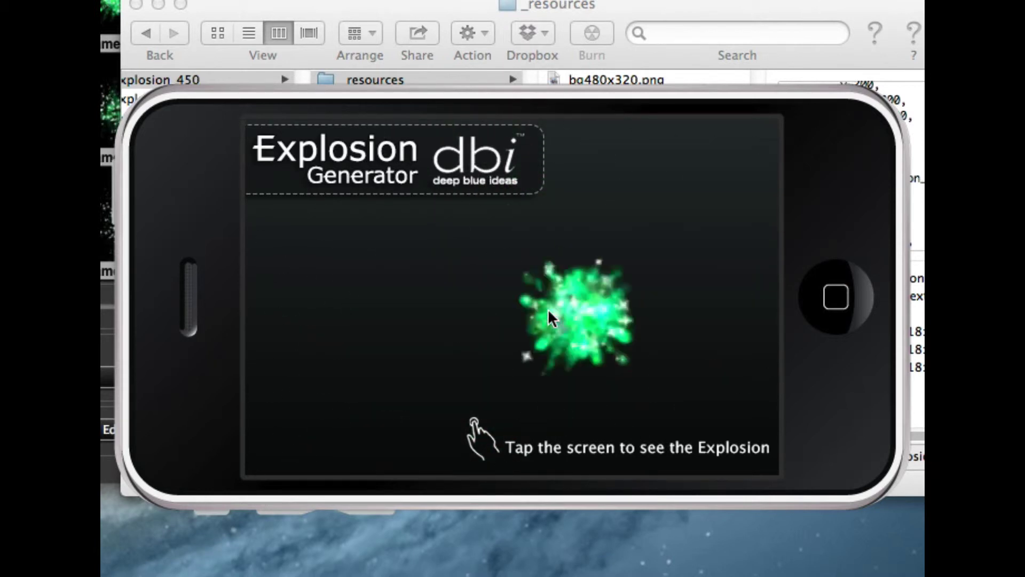
{"action": "left_click", "coordinate": [453, 334]}
{"action": "left_click", "coordinate": [628, 277]}
{"action": "left_click", "coordinate": [394, 279]}
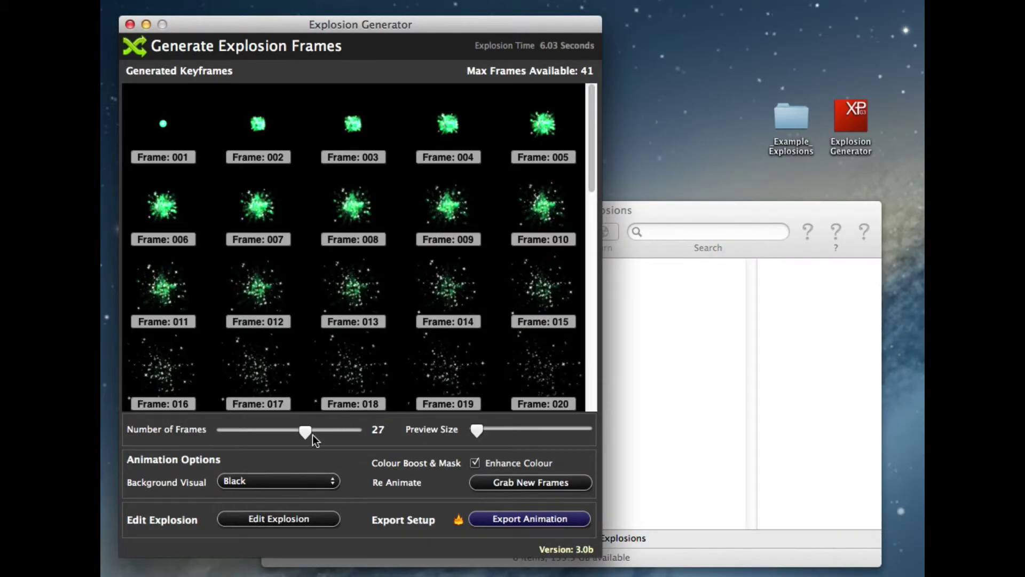
Set Number of Frames to 40 and the export Scale to 75%.
{"action": "left_click_drag", "start_coordinate": [324, 433], "coordinate": [351, 431]}
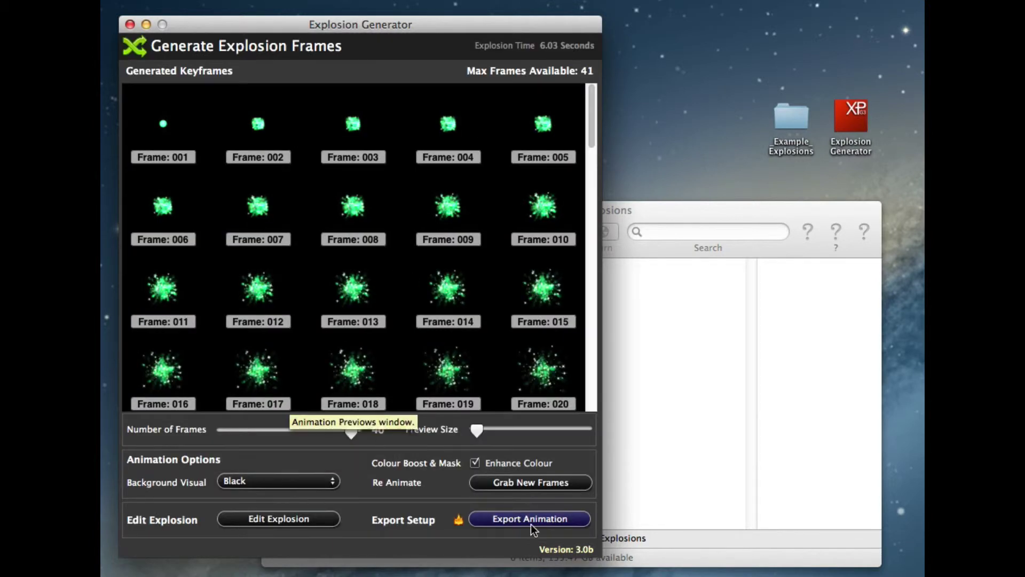
{"action": "left_click", "coordinate": [523, 518]}
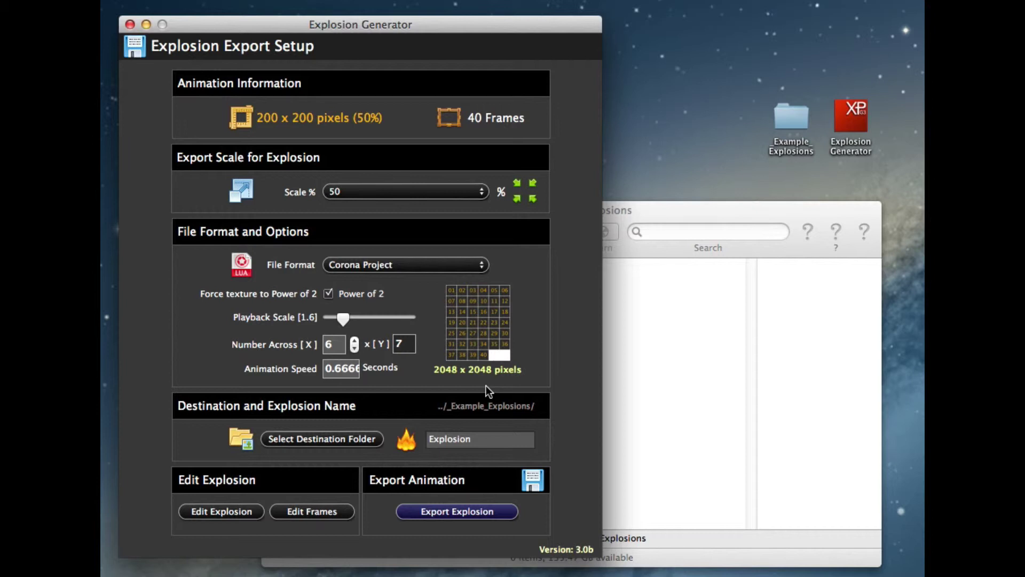
{"action": "left_click", "coordinate": [383, 193]}
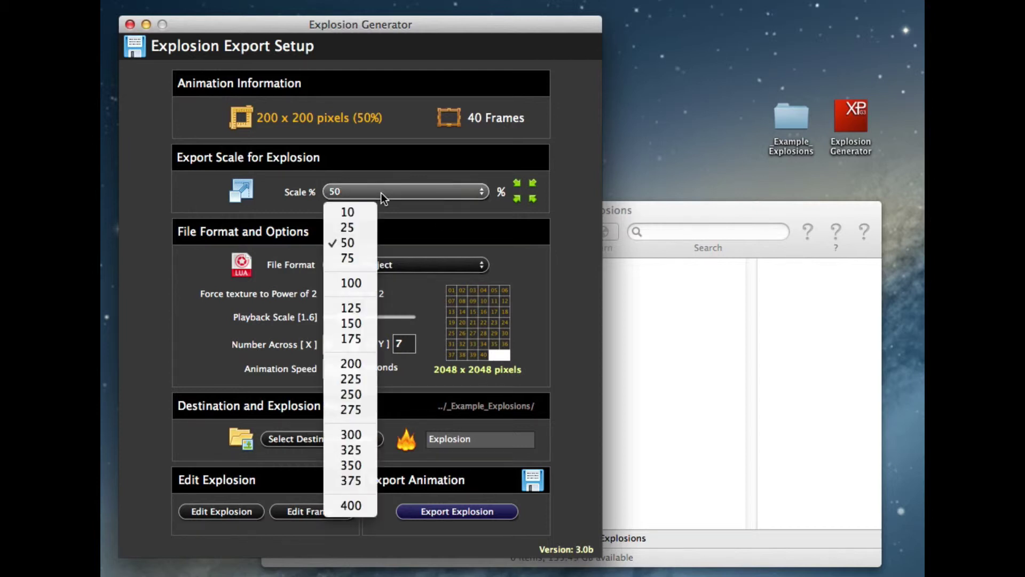
{"action": "left_click", "coordinate": [354, 256]}
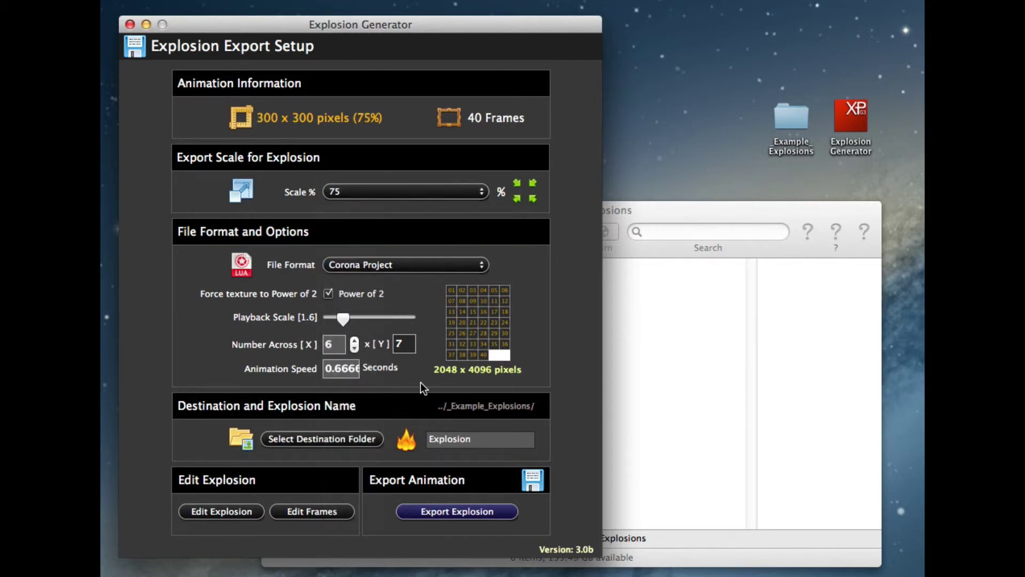
Keep the 6 × 7 sprite grid, set Playback Scale to 1.2, and export the Corona project.
{"action": "left_click", "coordinate": [354, 349]}
{"action": "left_click", "coordinate": [354, 340]}
{"action": "left_click_drag", "start_coordinate": [344, 319], "coordinate": [342, 319]}
{"action": "left_click", "coordinate": [456, 513]}
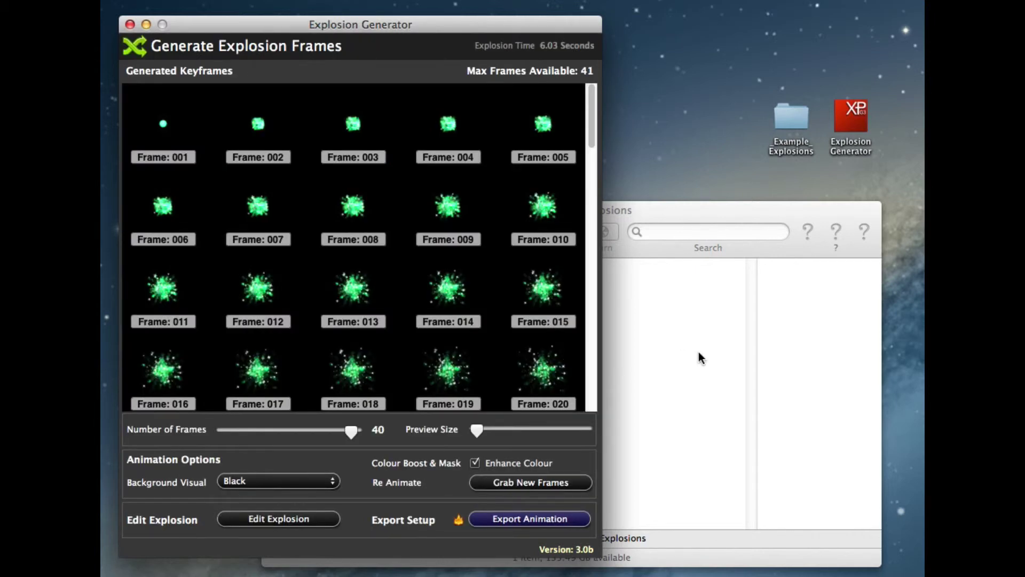
Open the Explosion_994 main.lua from _Example_Explosions in Corona Simulator.
{"action": "left_click", "coordinate": [698, 351]}
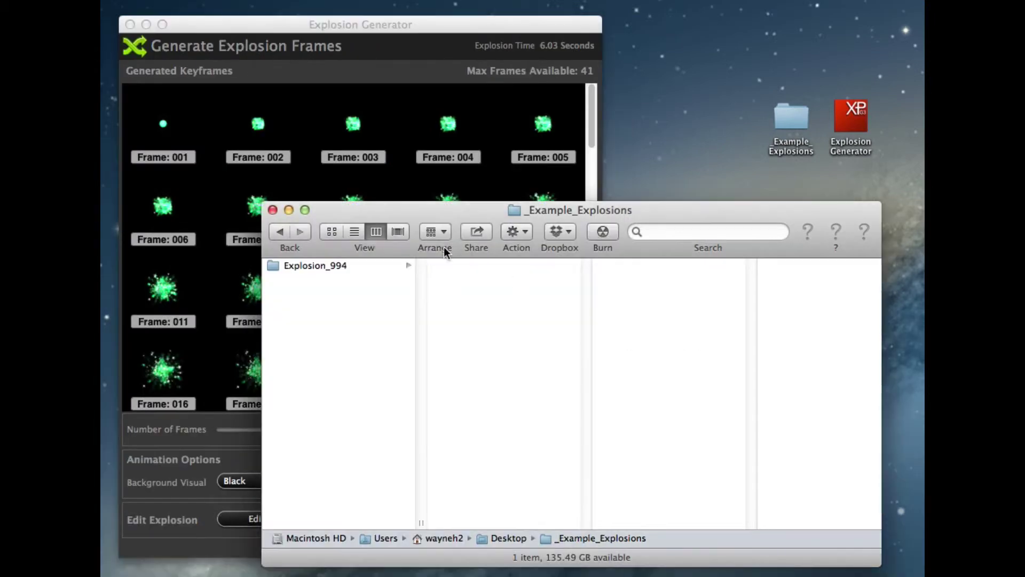
{"action": "left_click", "coordinate": [323, 269]}
{"action": "key", "text": "super+Tab"}
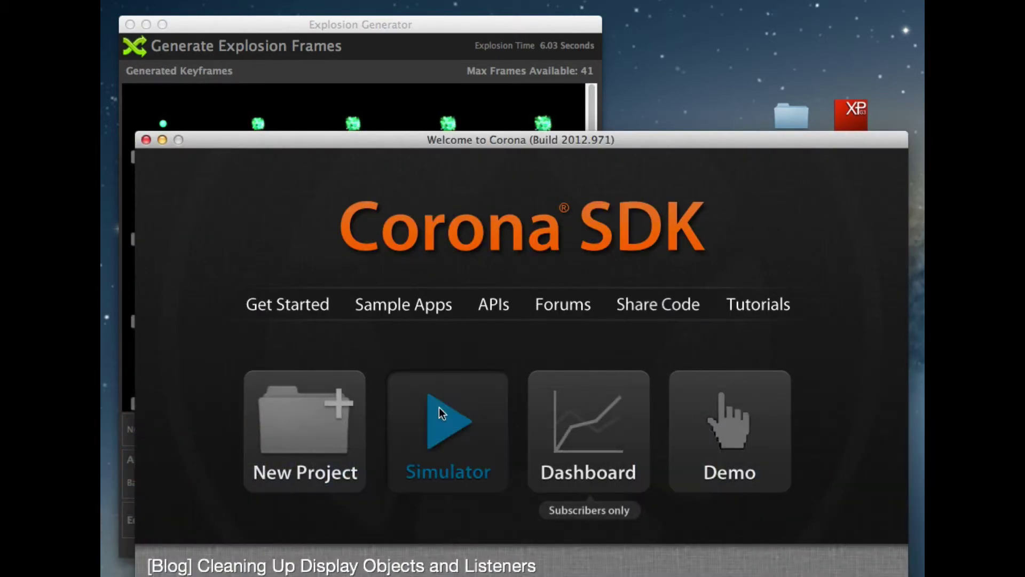
{"action": "left_click", "coordinate": [439, 408]}
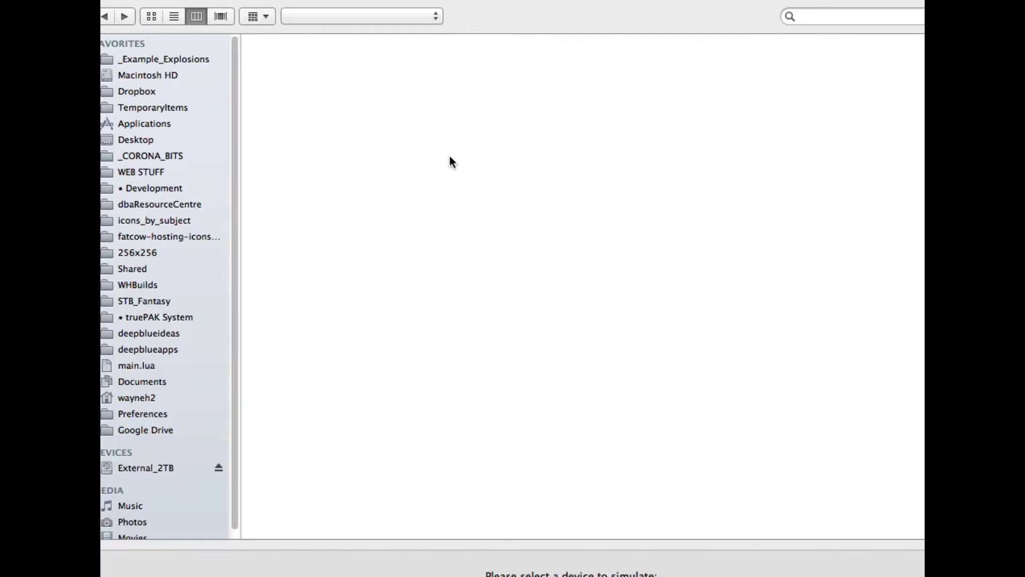
{"action": "left_click", "coordinate": [176, 59]}
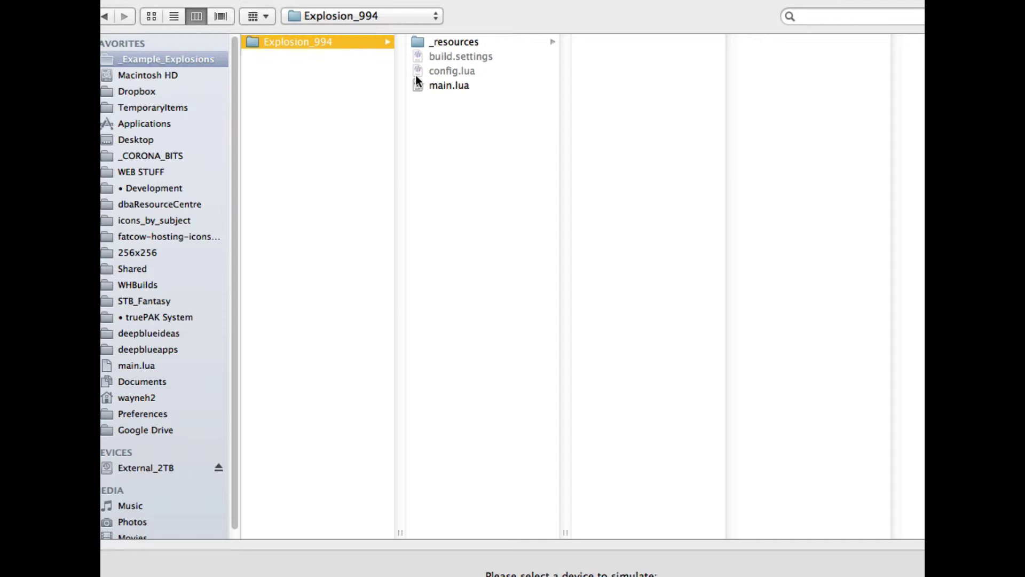
{"action": "left_click", "coordinate": [454, 87]}
{"action": "double_click", "coordinate": [455, 87]}
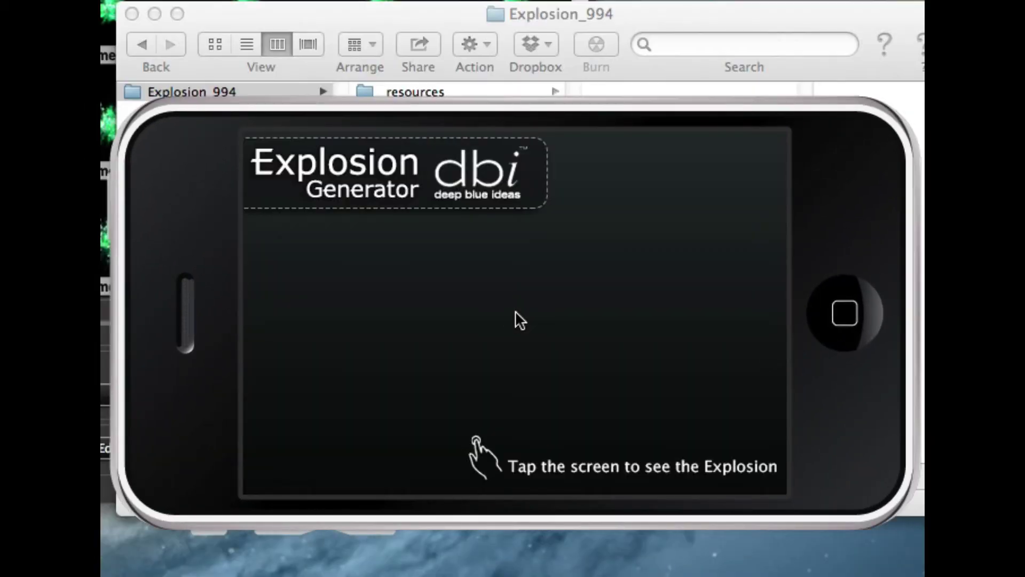
Tap around the phone screen to set off green explosions.
{"action": "left_click", "coordinate": [469, 341]}
{"action": "left_click", "coordinate": [369, 347]}
{"action": "left_click", "coordinate": [464, 385]}
{"action": "left_click", "coordinate": [601, 237]}
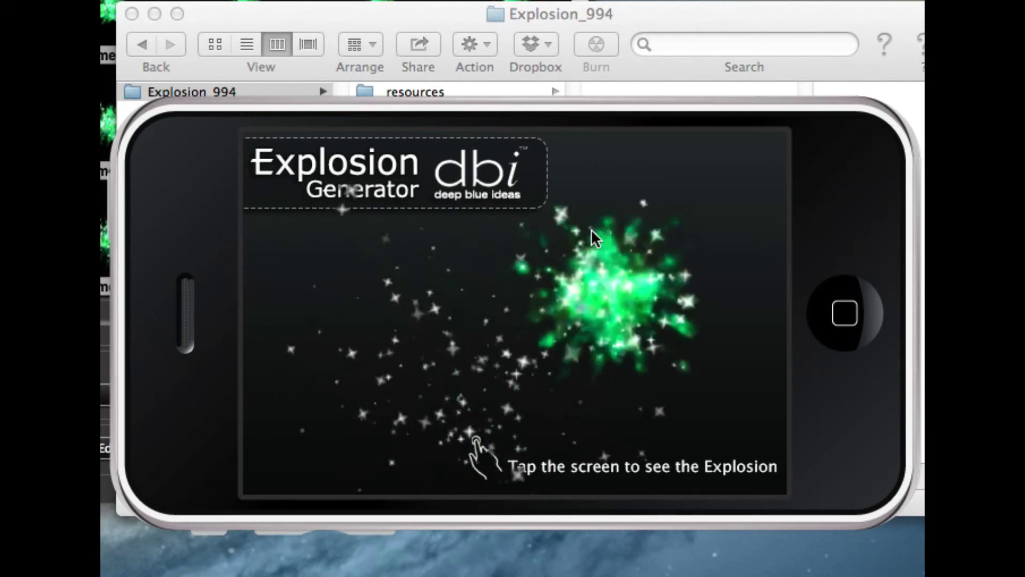
{"action": "left_click", "coordinate": [376, 147]}
{"action": "left_click", "coordinate": [320, 342]}
{"action": "left_click", "coordinate": [676, 358]}
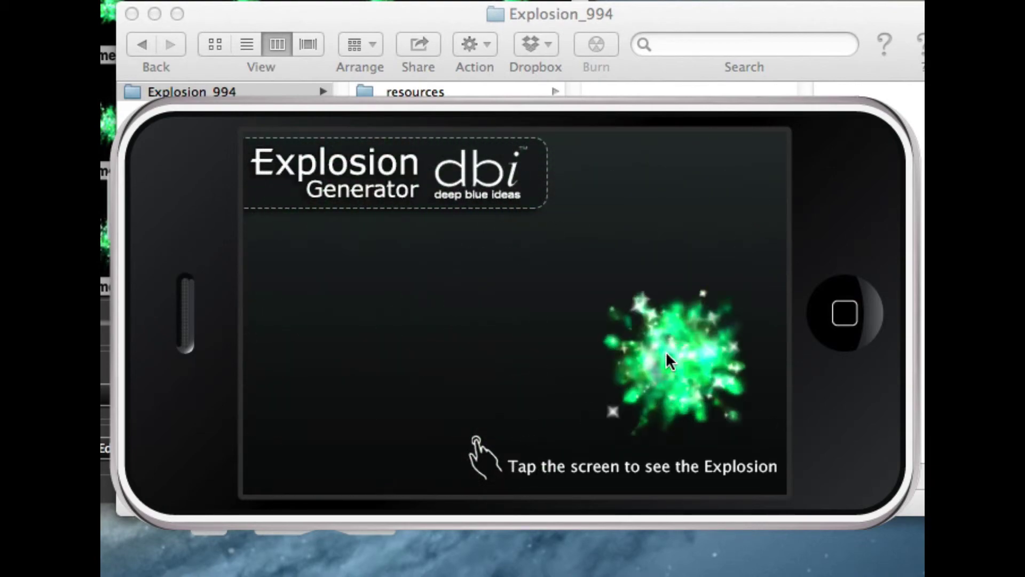
{"action": "left_click", "coordinate": [499, 189]}
{"action": "left_click", "coordinate": [361, 240]}
{"action": "left_click", "coordinate": [422, 409]}
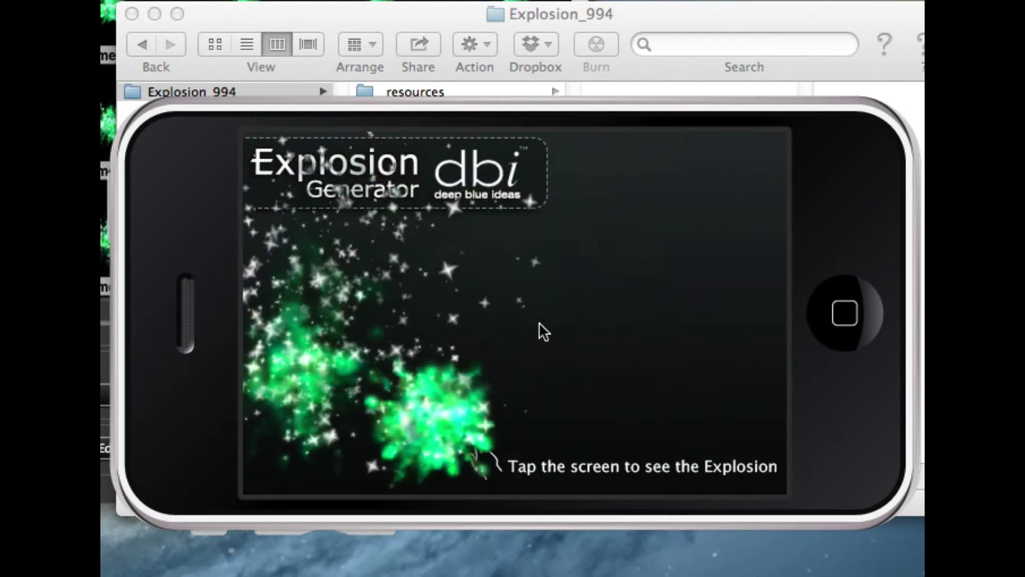
{"action": "left_click", "coordinate": [718, 459]}
{"action": "left_click", "coordinate": [670, 206]}
Set off more green explosions, then quit Corona Simulator with Cmd+Q.
{"action": "left_click", "coordinate": [481, 275]}
{"action": "left_click", "coordinate": [382, 312]}
{"action": "left_click", "coordinate": [492, 225]}
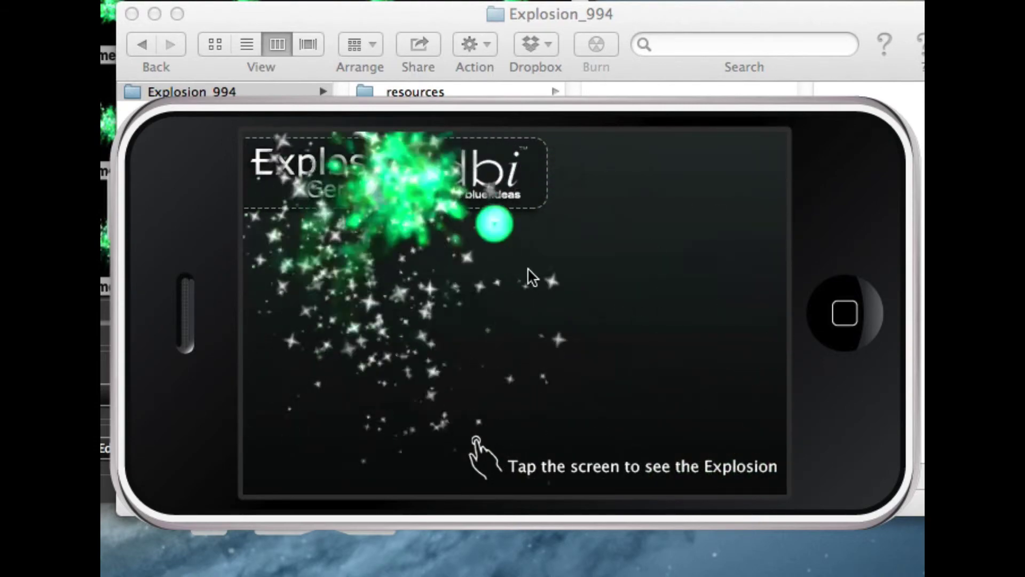
{"action": "left_click", "coordinate": [582, 321]}
{"action": "left_click", "coordinate": [713, 225]}
{"action": "left_click", "coordinate": [502, 267]}
{"action": "left_click", "coordinate": [331, 342]}
{"action": "left_click", "coordinate": [325, 240]}
{"action": "left_click", "coordinate": [604, 347]}
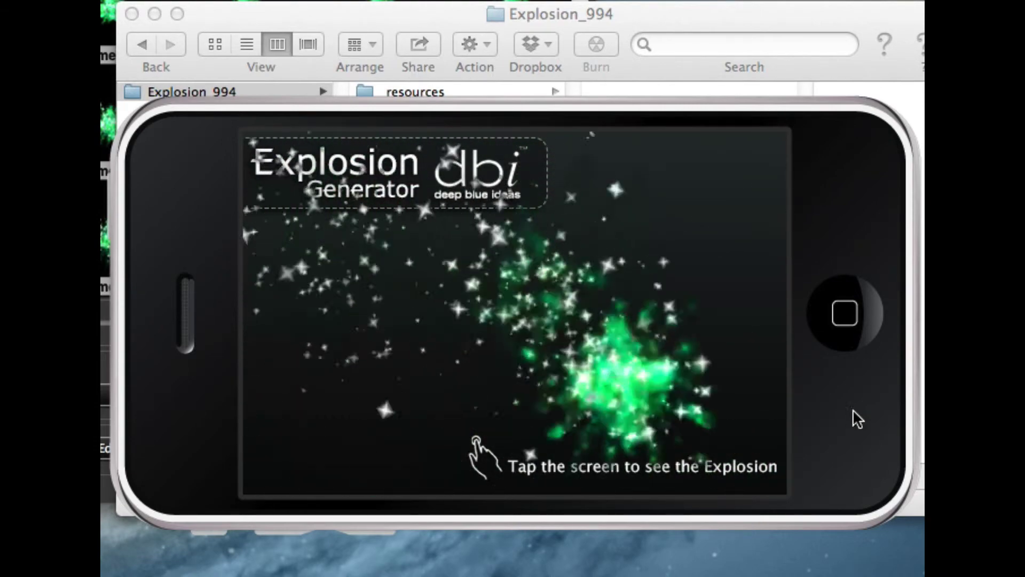
{"action": "left_click", "coordinate": [668, 200]}
{"action": "left_click", "coordinate": [418, 312]}
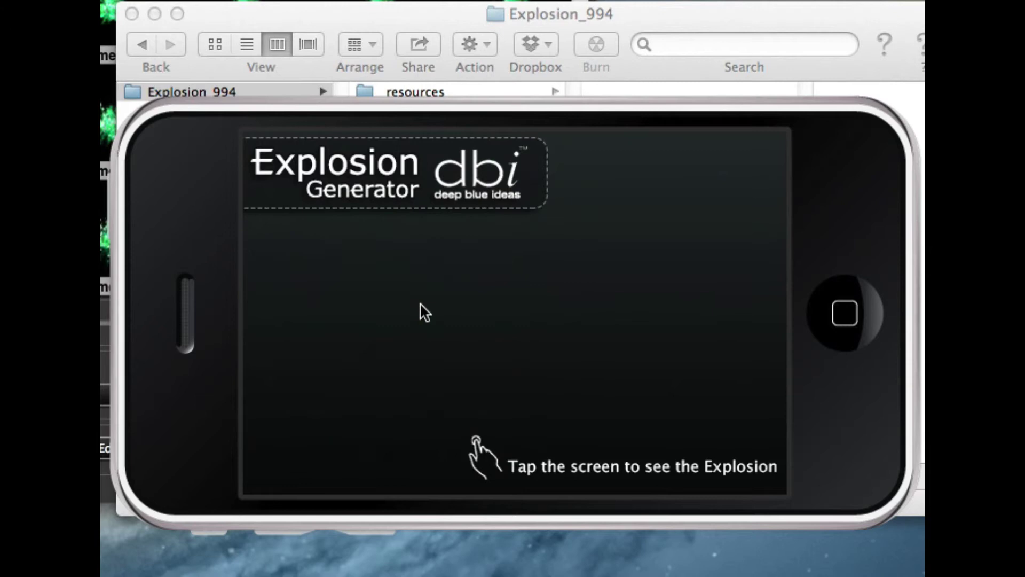
{"action": "key", "text": "super+q"}
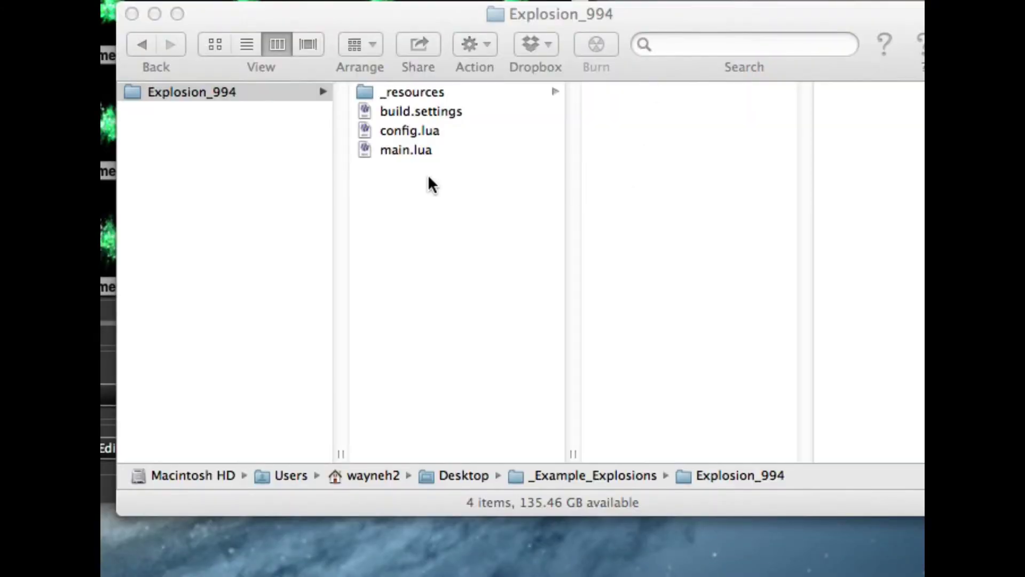
Set the file format to Cocos2d Project and export the 40-frame 6 × 7 explosion.
{"action": "left_click", "coordinate": [232, 93]}
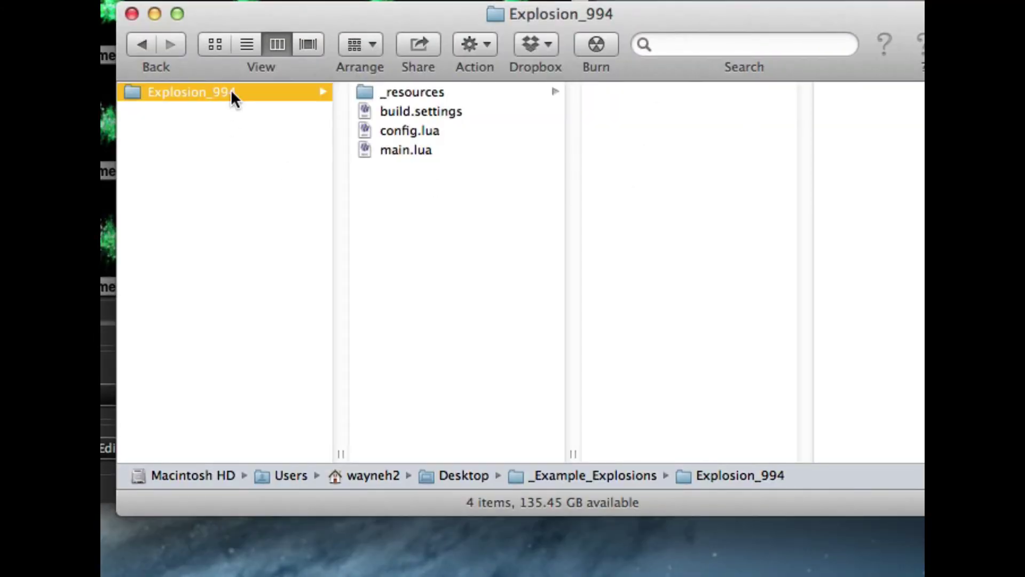
{"action": "key", "text": "Return"}
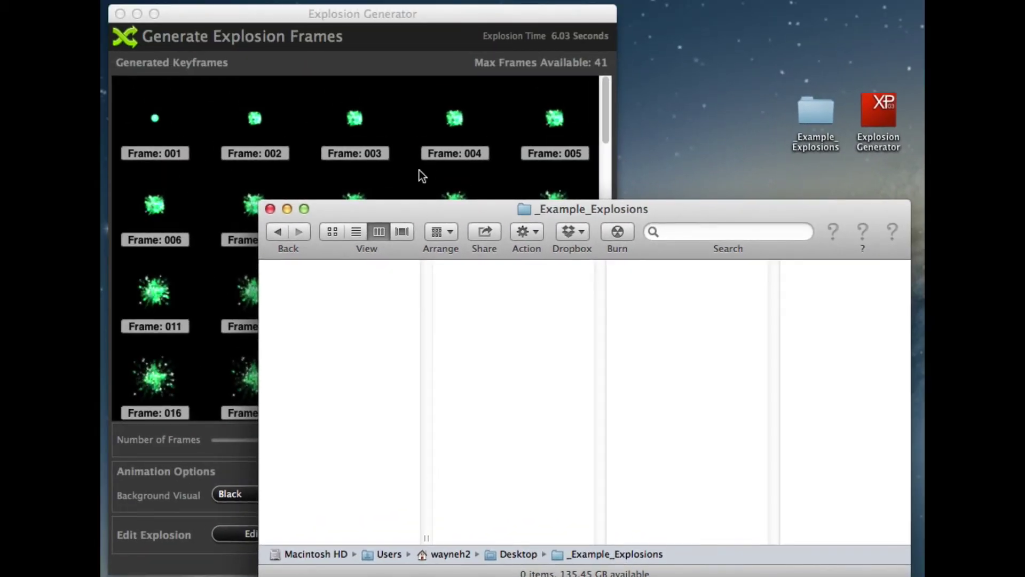
{"action": "left_click", "coordinate": [422, 176]}
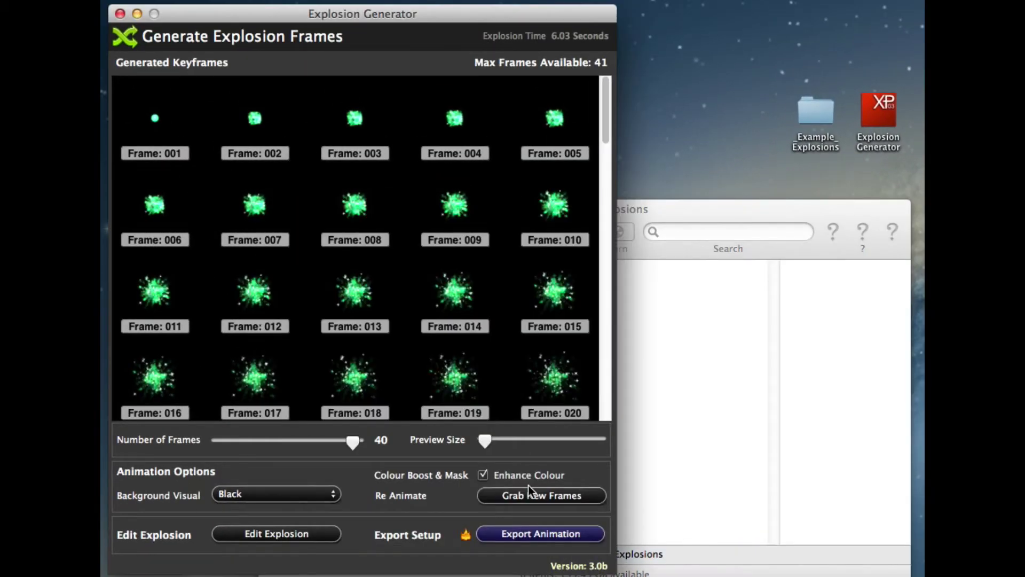
{"action": "left_click", "coordinate": [528, 534]}
{"action": "left_click", "coordinate": [410, 267]}
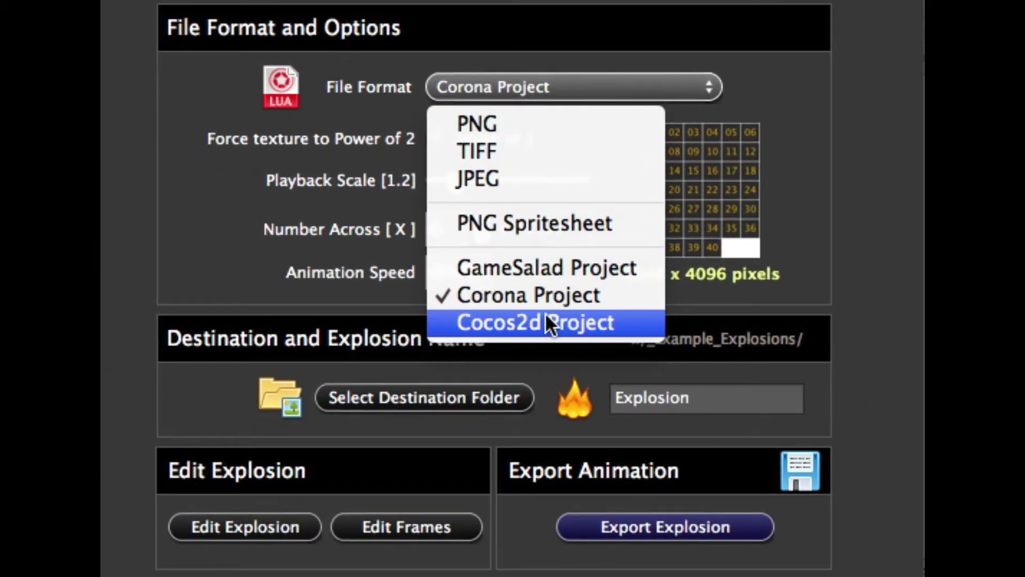
{"action": "left_click", "coordinate": [506, 322]}
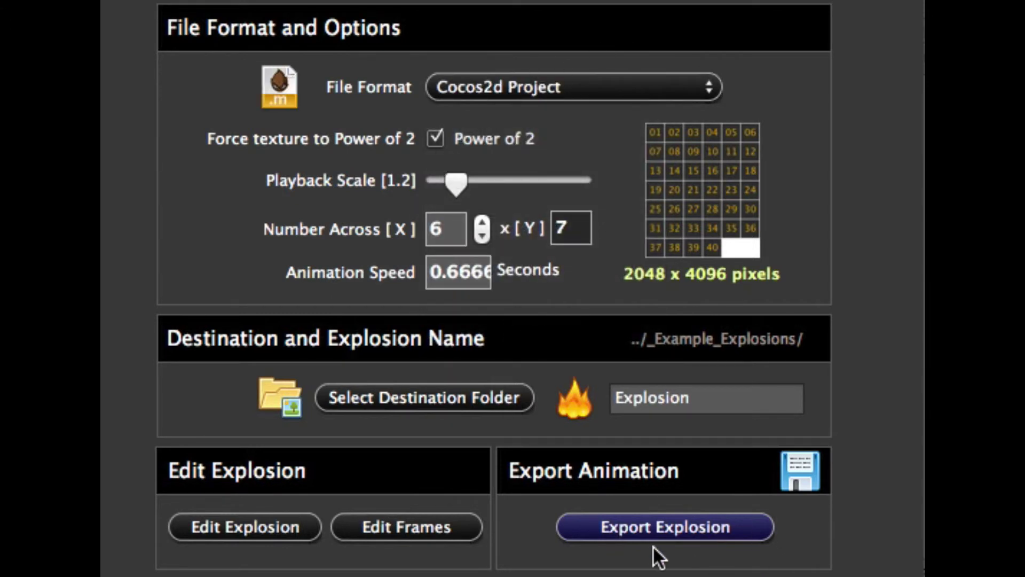
{"action": "left_click", "coordinate": [661, 527]}
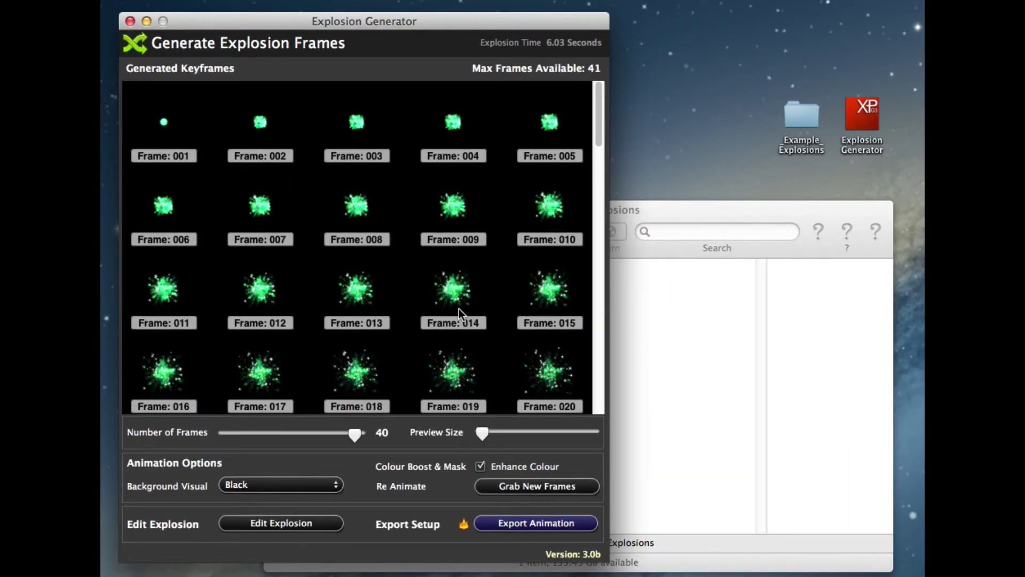
Open Explosion_416 > cocos2dFiles and select its nine files.
{"action": "left_click", "coordinate": [642, 297]}
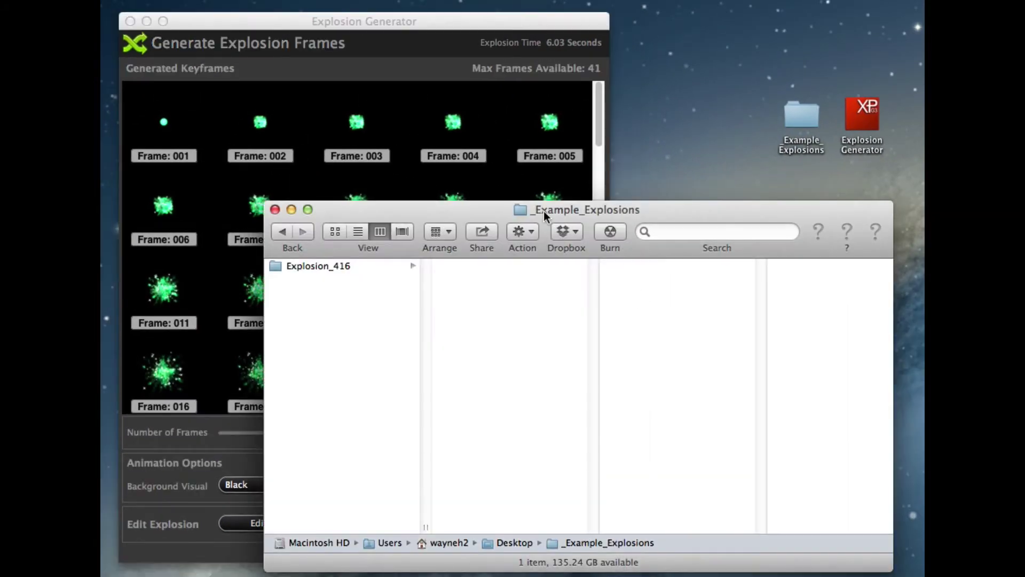
{"action": "left_click", "coordinate": [358, 265]}
{"action": "left_click", "coordinate": [472, 271]}
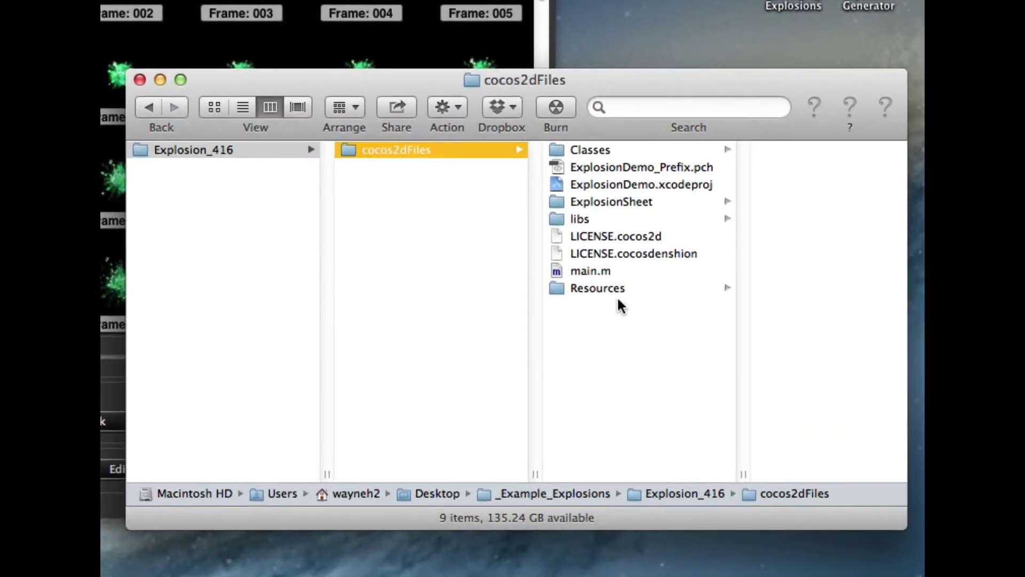
{"action": "left_click_drag", "start_coordinate": [659, 384], "coordinate": [692, 387]}
Preview Explosion.plist and Explosion.png in ExplosionSheet, then open ExplosionDemo.xcodeproj.
{"action": "left_click", "coordinate": [627, 204]}
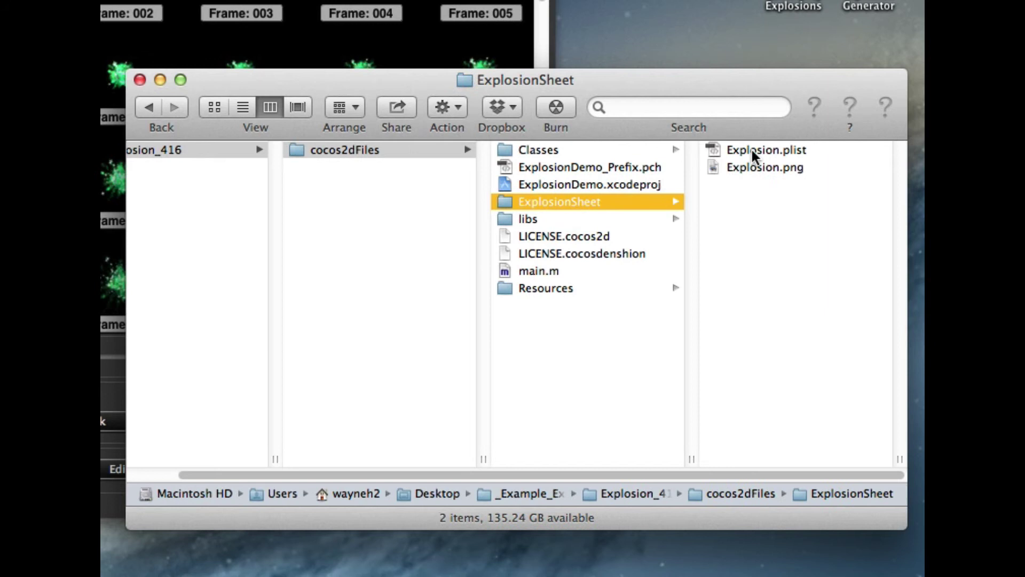
{"action": "left_click", "coordinate": [757, 150]}
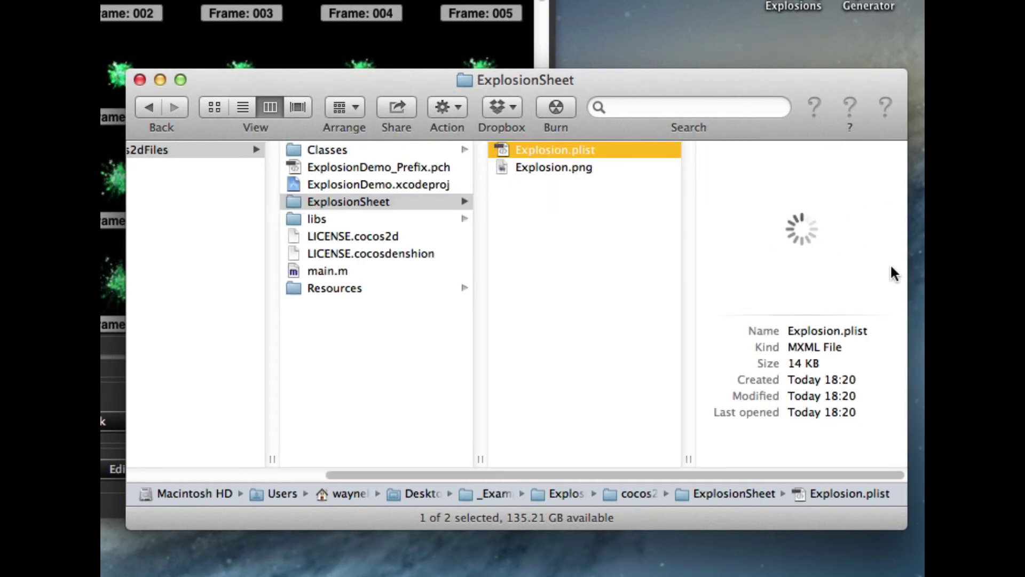
{"action": "scroll", "coordinate": [893, 261], "scroll_direction": "down", "scroll_amount": 10}
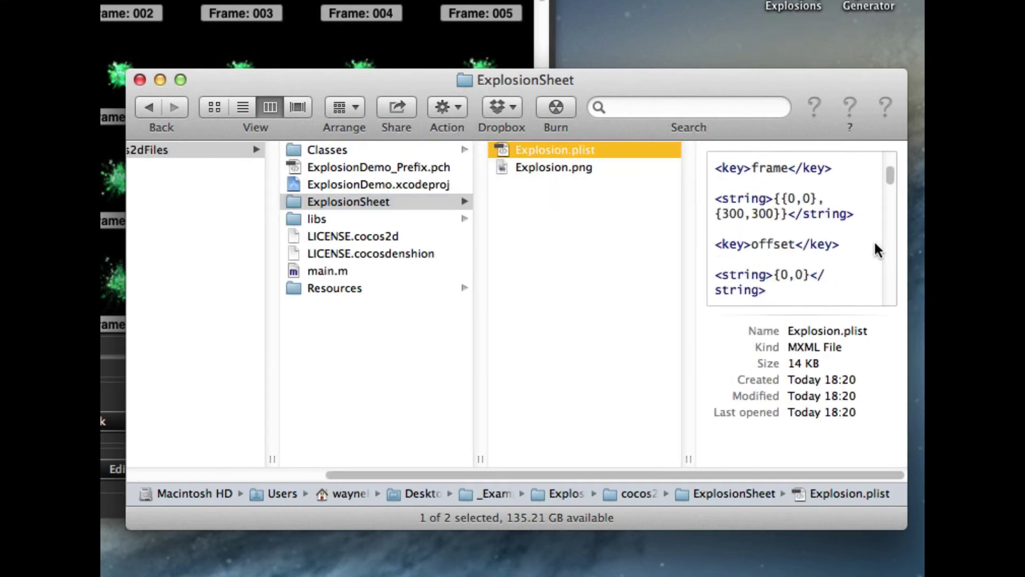
{"action": "left_click", "coordinate": [590, 168]}
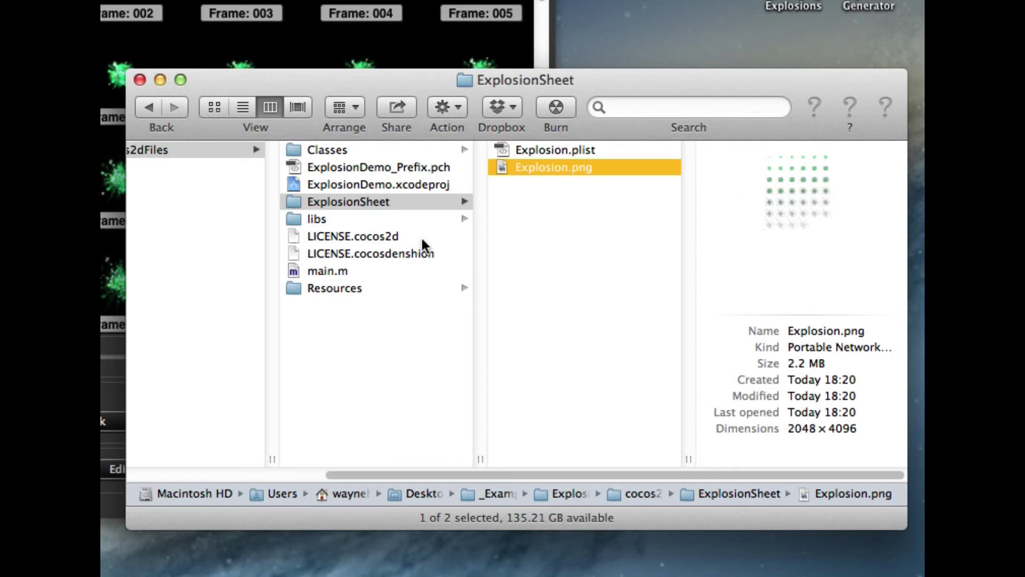
{"action": "double_click", "coordinate": [328, 184]}
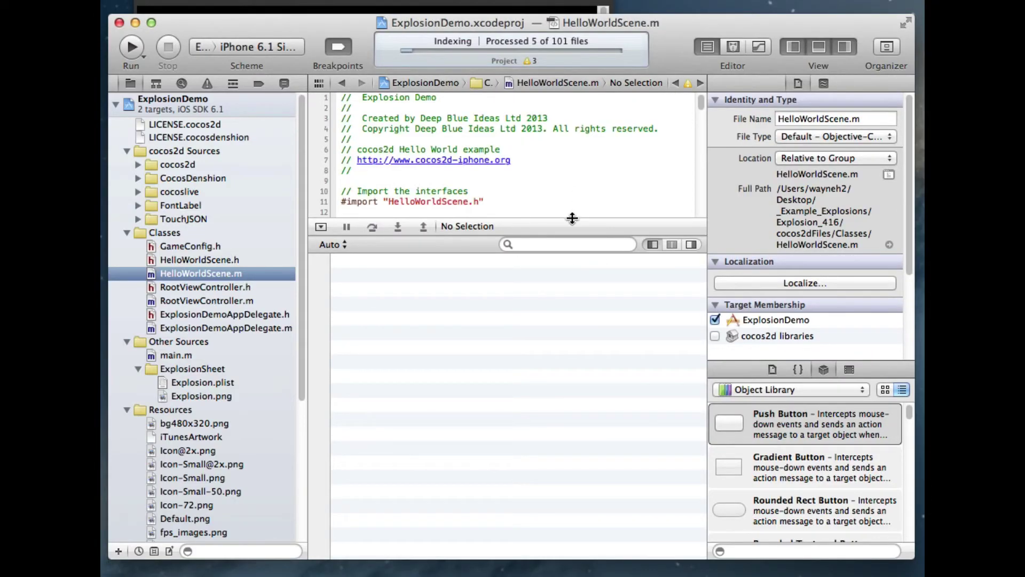
Target the iPhone 6.1 Simulator and run the ExplosionDemo app.
{"action": "scroll", "coordinate": [571, 213], "scroll_direction": "down", "scroll_amount": 15}
{"action": "scroll", "coordinate": [572, 213], "scroll_direction": "up", "scroll_amount": 10}
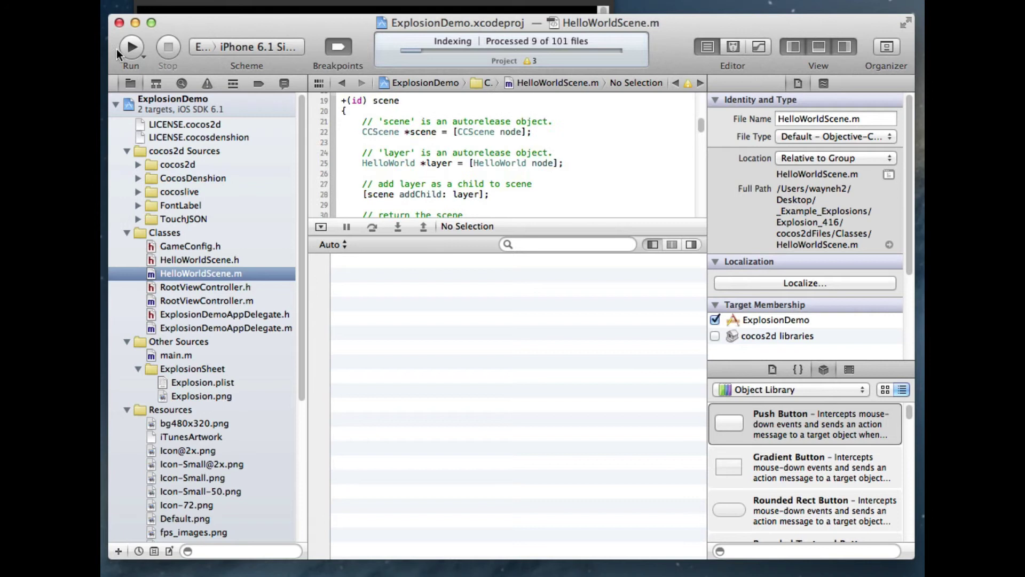
{"action": "left_click", "coordinate": [228, 49]}
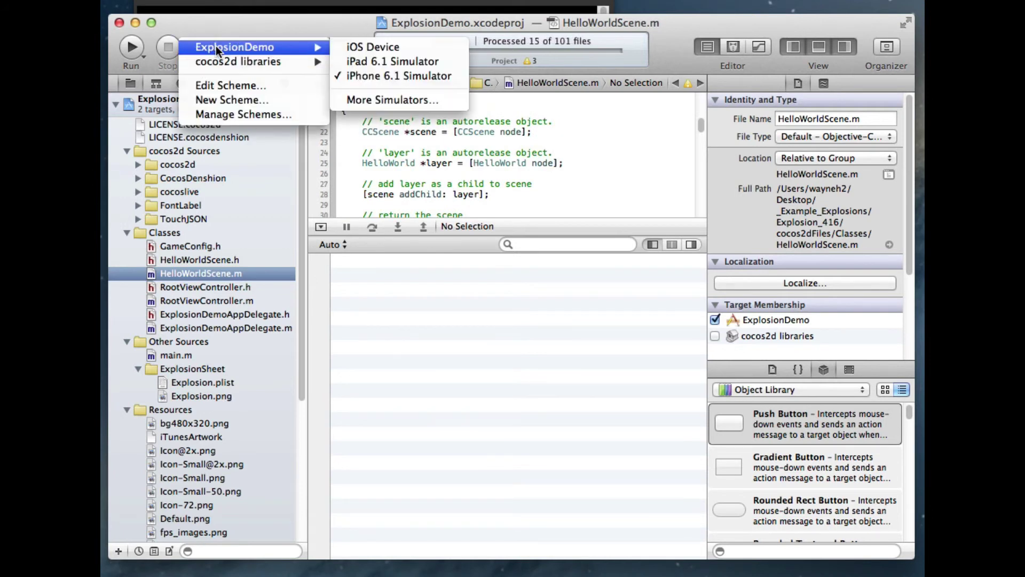
{"action": "left_click", "coordinate": [412, 78]}
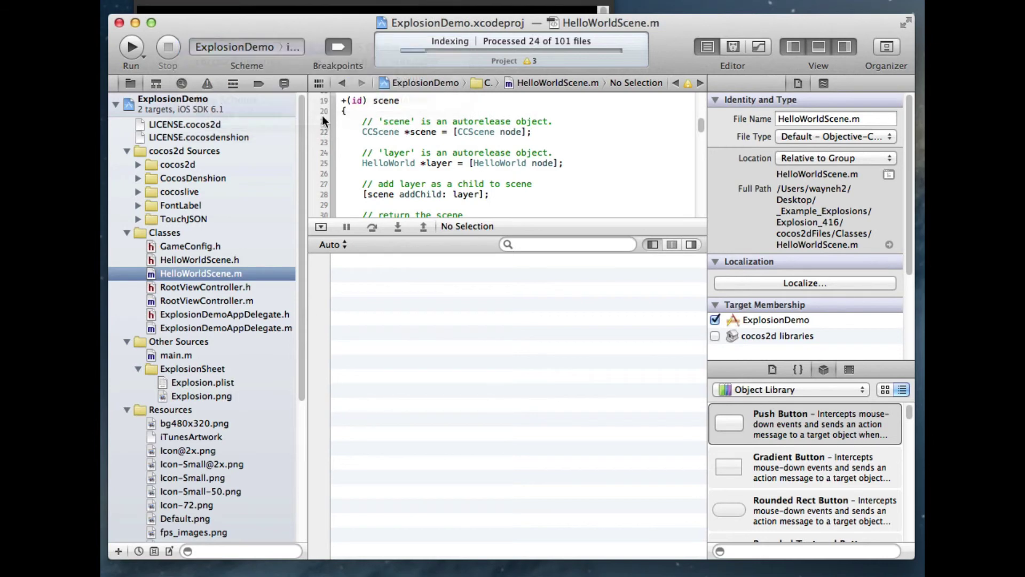
{"action": "left_click", "coordinate": [132, 49]}
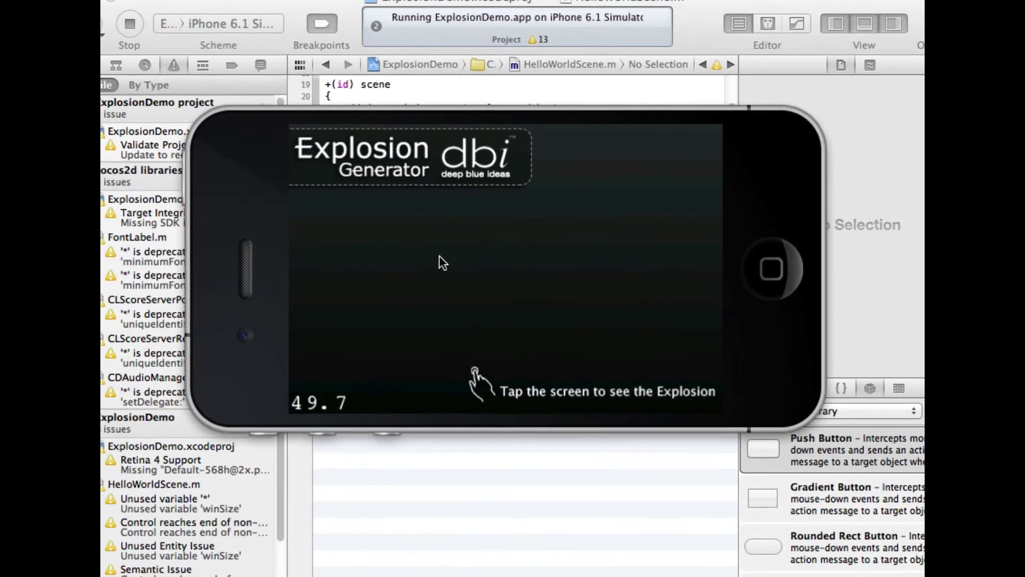
Trigger 32 green explosions at scattered corners, edges and centre of the ExplosionDemo screen.
{"action": "left_click", "coordinate": [422, 310]}
{"action": "left_click", "coordinate": [684, 214]}
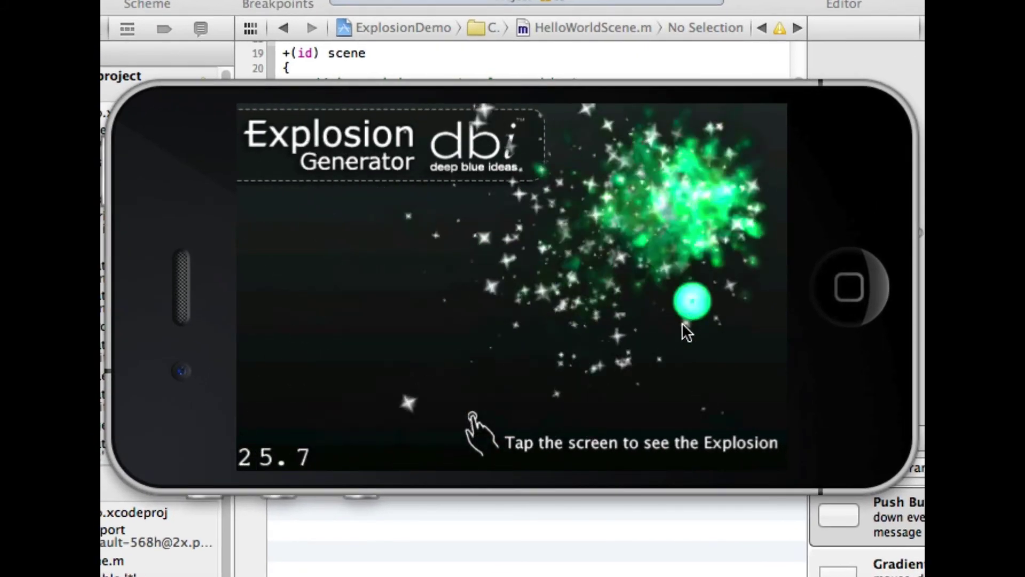
{"action": "left_click", "coordinate": [395, 184]}
{"action": "left_click", "coordinate": [310, 299]}
{"action": "left_click", "coordinate": [636, 264]}
{"action": "left_click", "coordinate": [619, 374]}
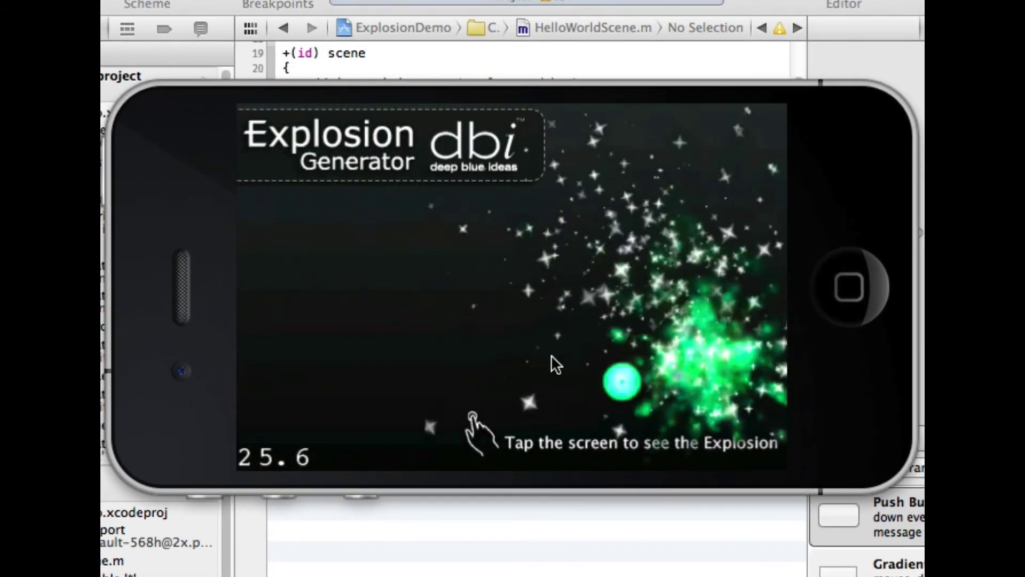
{"action": "left_click", "coordinate": [600, 211]}
{"action": "left_click", "coordinate": [278, 214]}
{"action": "left_click", "coordinate": [288, 325]}
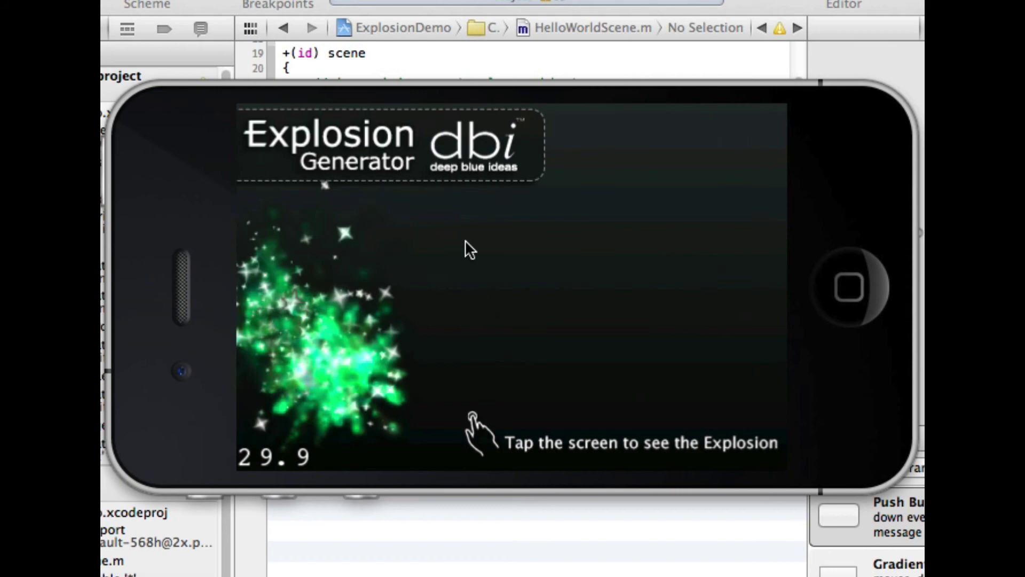
{"action": "left_click", "coordinate": [694, 315]}
{"action": "left_click", "coordinate": [572, 185]}
{"action": "left_click", "coordinate": [443, 406]}
{"action": "left_click", "coordinate": [302, 310]}
{"action": "left_click", "coordinate": [368, 170]}
{"action": "left_click", "coordinate": [560, 363]}
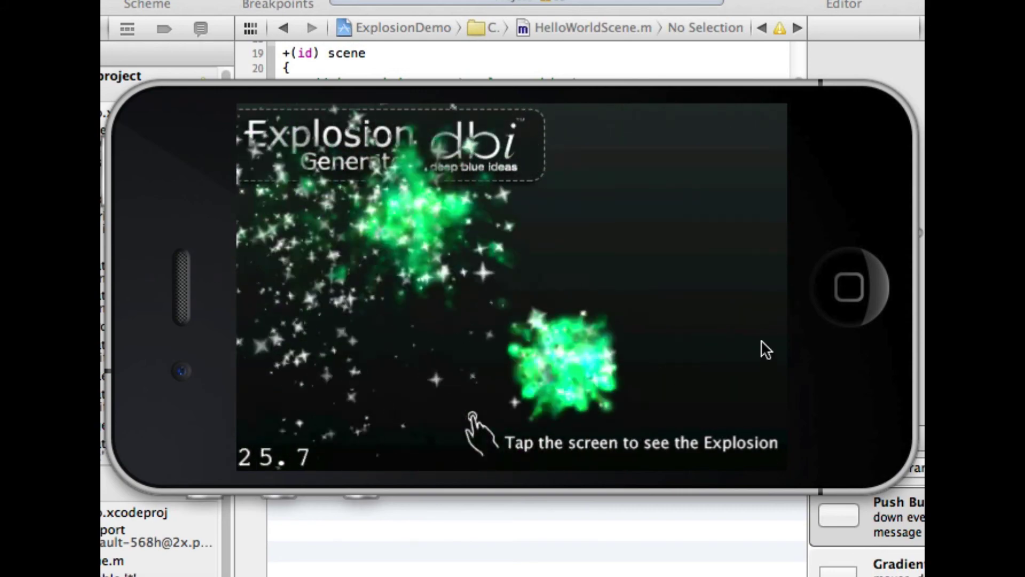
{"action": "left_click", "coordinate": [686, 214]}
{"action": "left_click", "coordinate": [443, 299]}
{"action": "left_click", "coordinate": [329, 405]}
{"action": "left_click", "coordinate": [585, 315]}
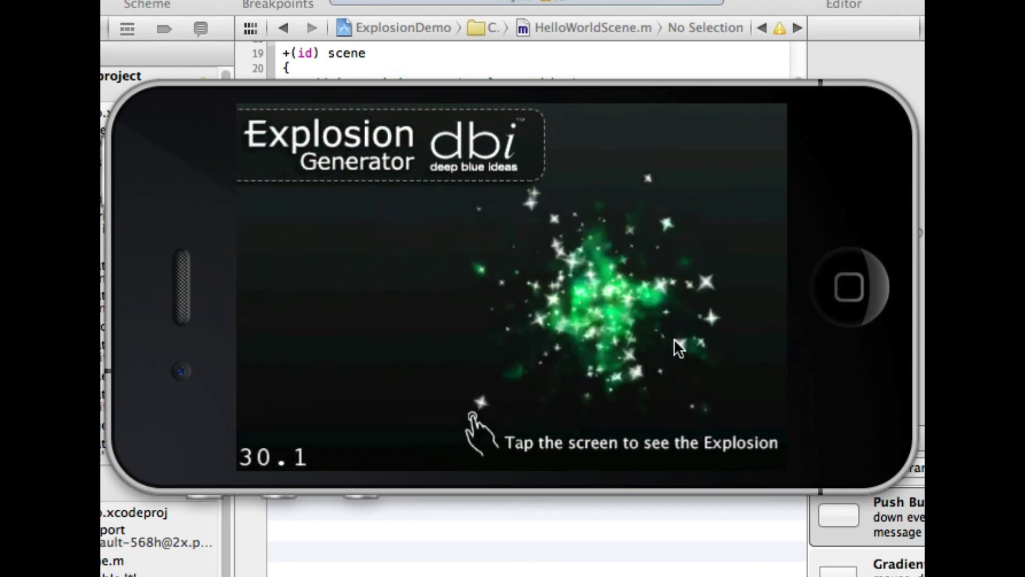
{"action": "left_click", "coordinate": [742, 160]}
{"action": "left_click", "coordinate": [542, 184]}
{"action": "left_click", "coordinate": [307, 283]}
{"action": "left_click", "coordinate": [409, 385]}
{"action": "left_click", "coordinate": [475, 235]}
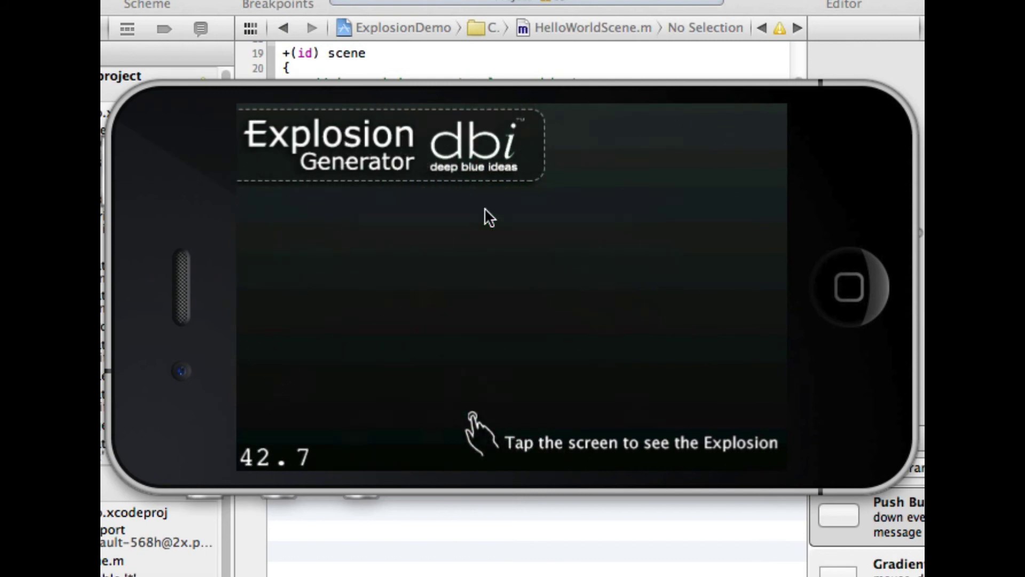
{"action": "left_click", "coordinate": [502, 235]}
{"action": "left_click", "coordinate": [689, 269]}
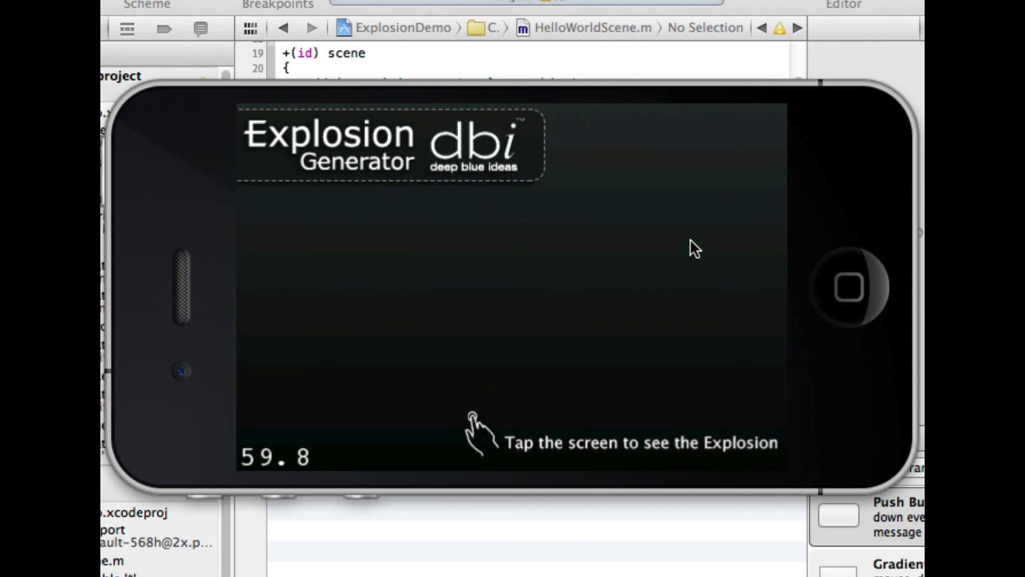
{"action": "left_click", "coordinate": [550, 326]}
{"action": "left_click", "coordinate": [389, 192]}
{"action": "left_click", "coordinate": [334, 339]}
{"action": "left_click", "coordinate": [609, 238]}
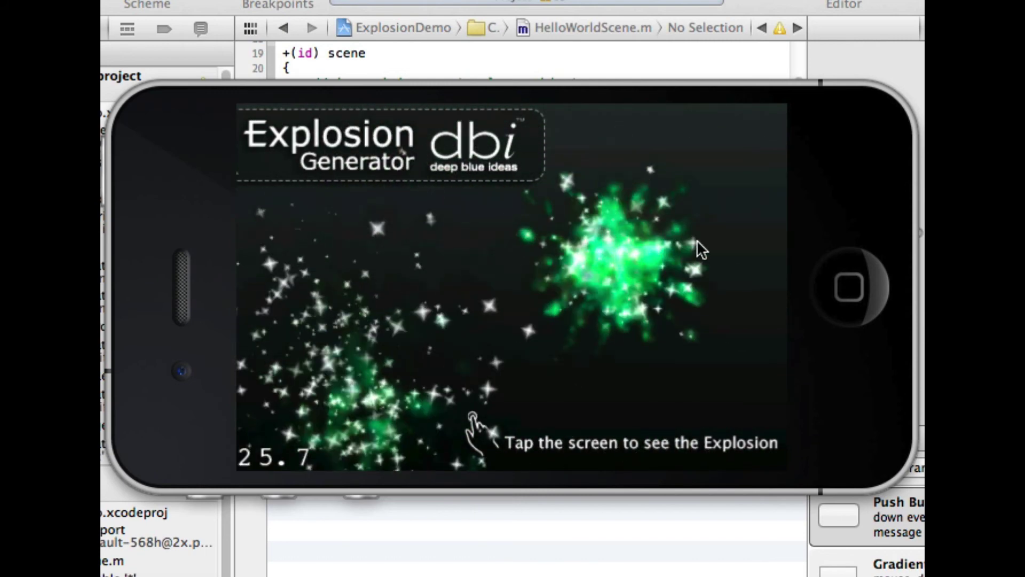
{"action": "left_click", "coordinate": [699, 239]}
{"action": "left_click", "coordinate": [439, 321]}
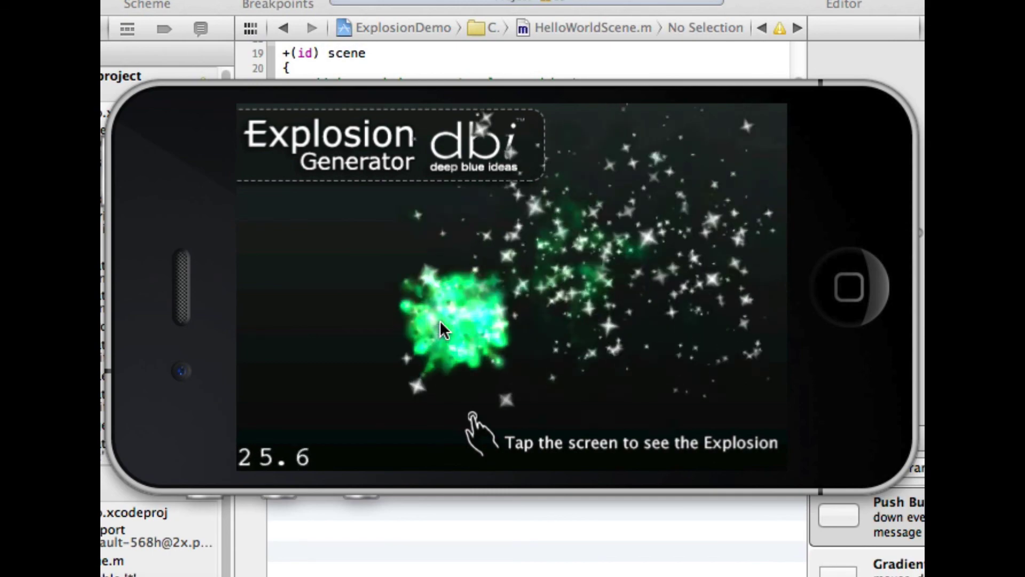